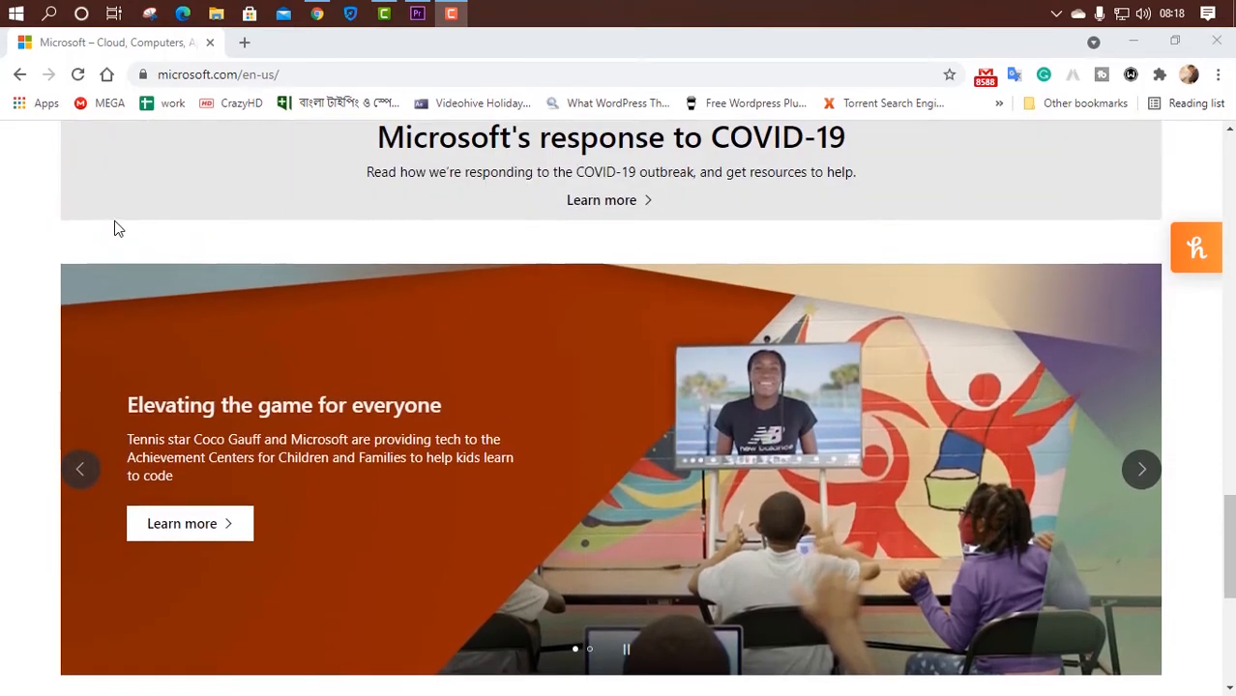
pyautogui.scroll(8, 114, 228)
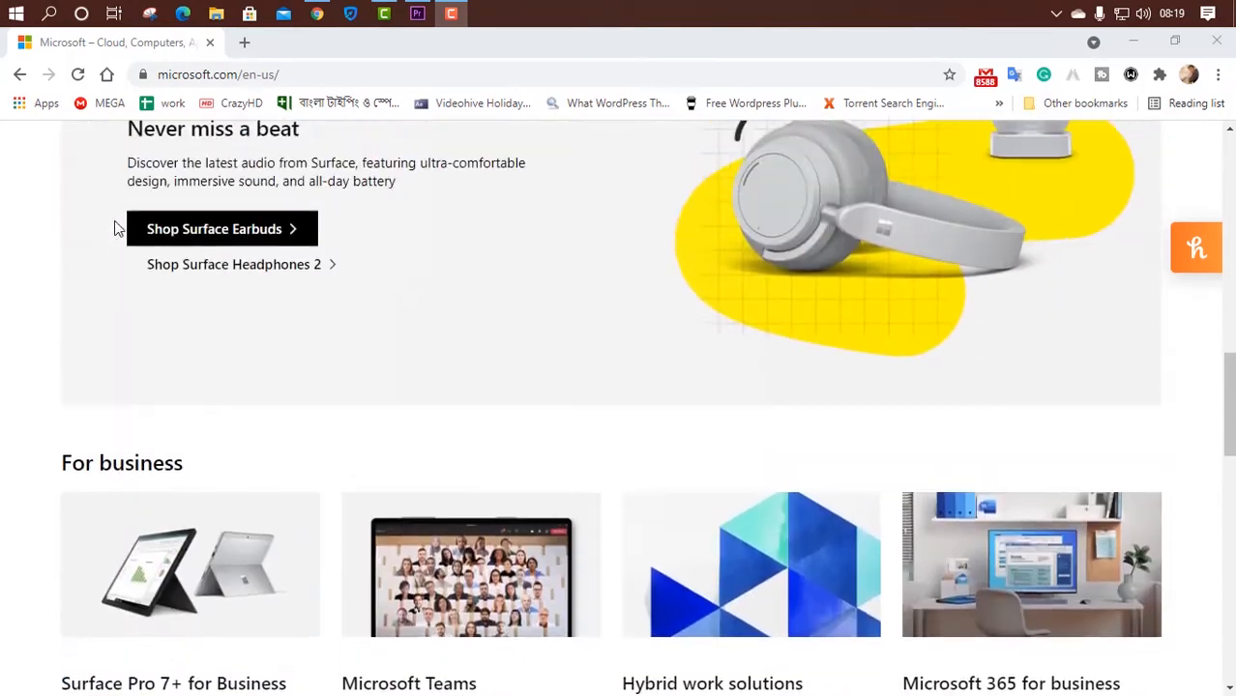
pyautogui.scroll(5, 114, 228)
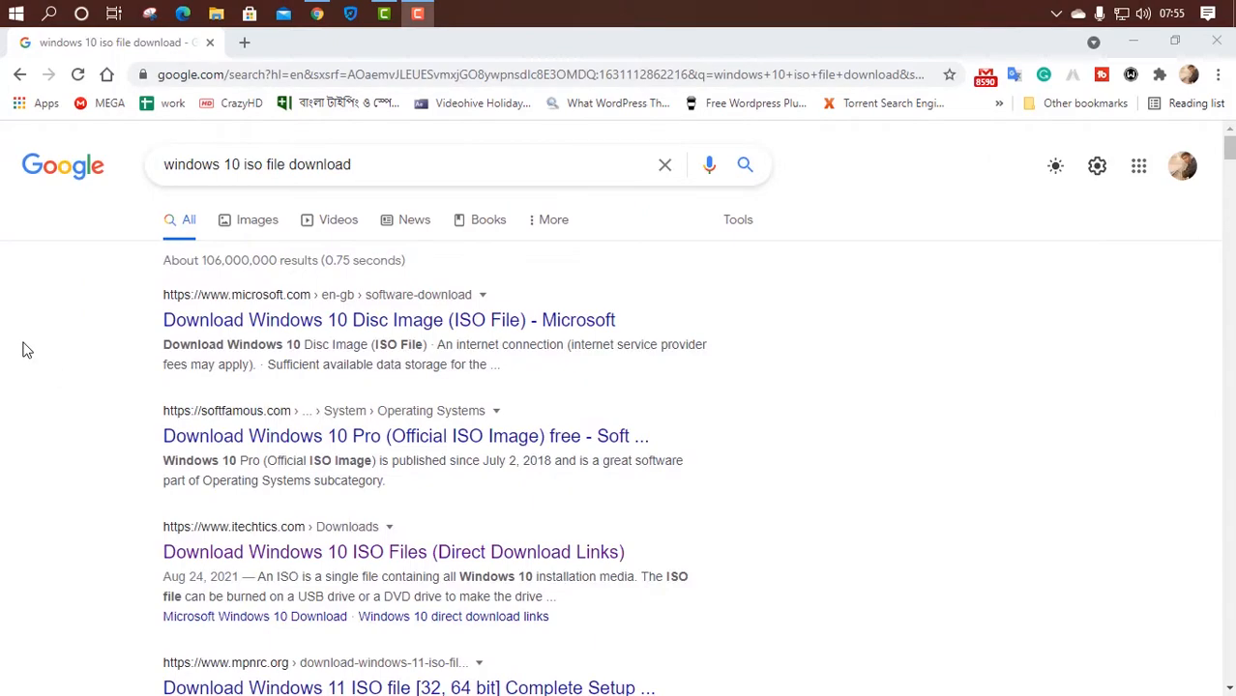
# - Open the mpnrc.org Windows 11 ISO, windowslatest.com May 2021 Update ISO and itechtics.com Windows 10 ISO search results in new tabs
pyautogui.scroll(-2, 27, 350)
pyautogui.scroll(-7, 22, 348)
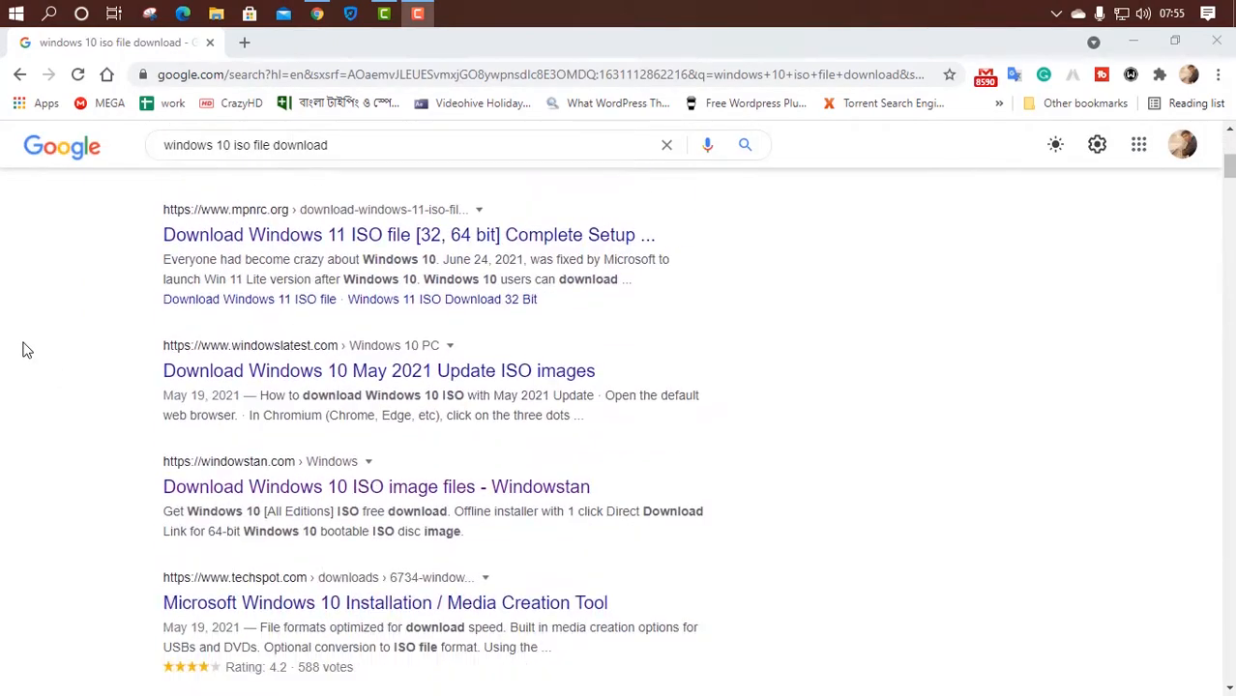
pyautogui.scroll(3, 340, 350)
pyautogui.scroll(2, 340, 350)
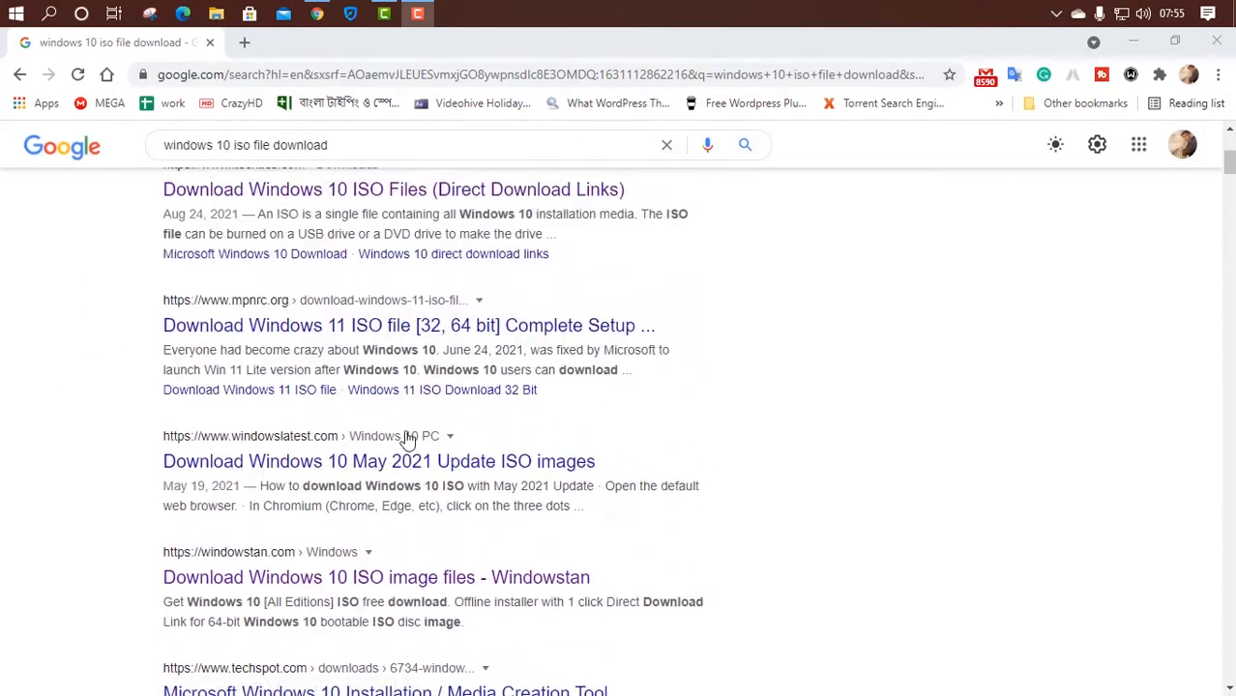
pyautogui.rightClick(334, 326)
pyautogui.click(386, 348)
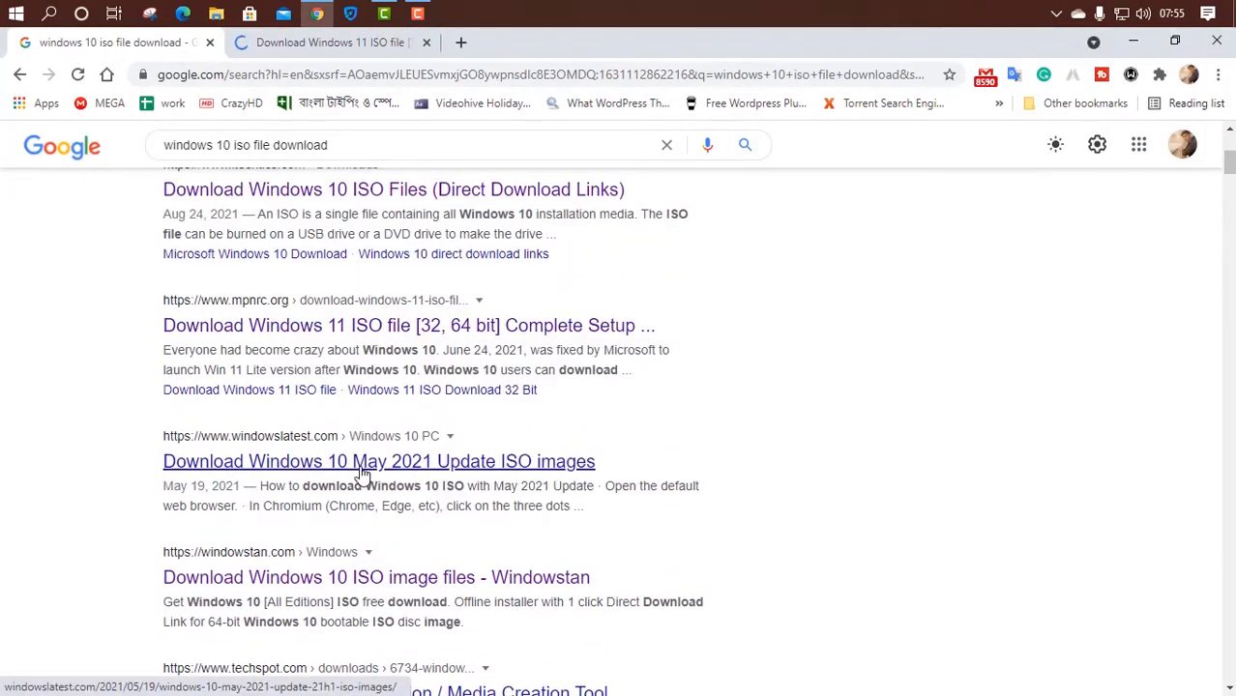
pyautogui.rightClick(360, 463)
pyautogui.click(411, 242)
pyautogui.scroll(4, 329, 423)
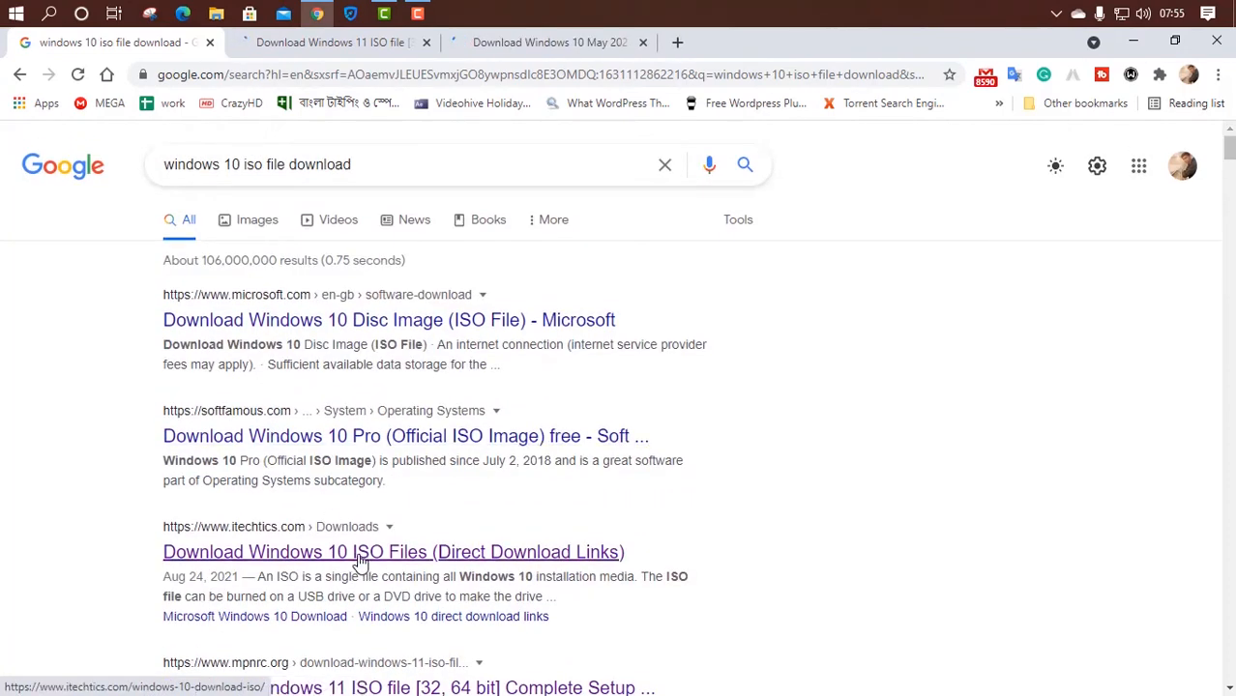
pyautogui.click(431, 323)
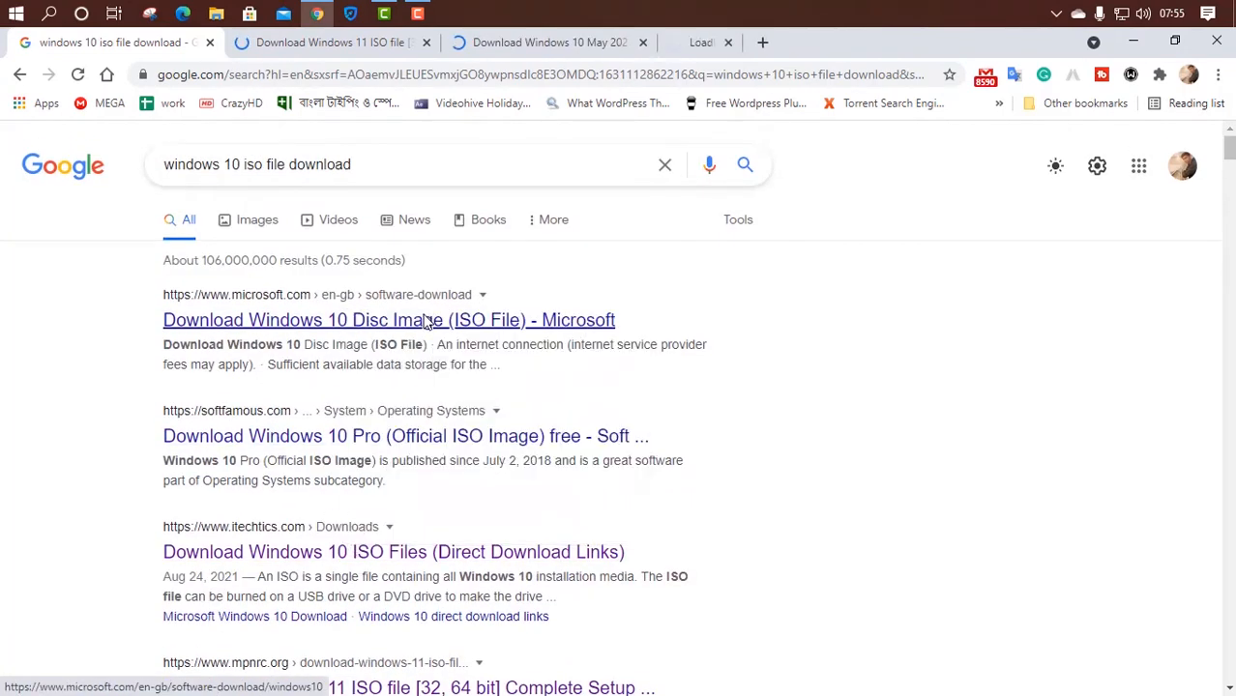
# - Look through the MPNRC Windows 11 ISO article and decline the site's notification request
pyautogui.click(345, 43)
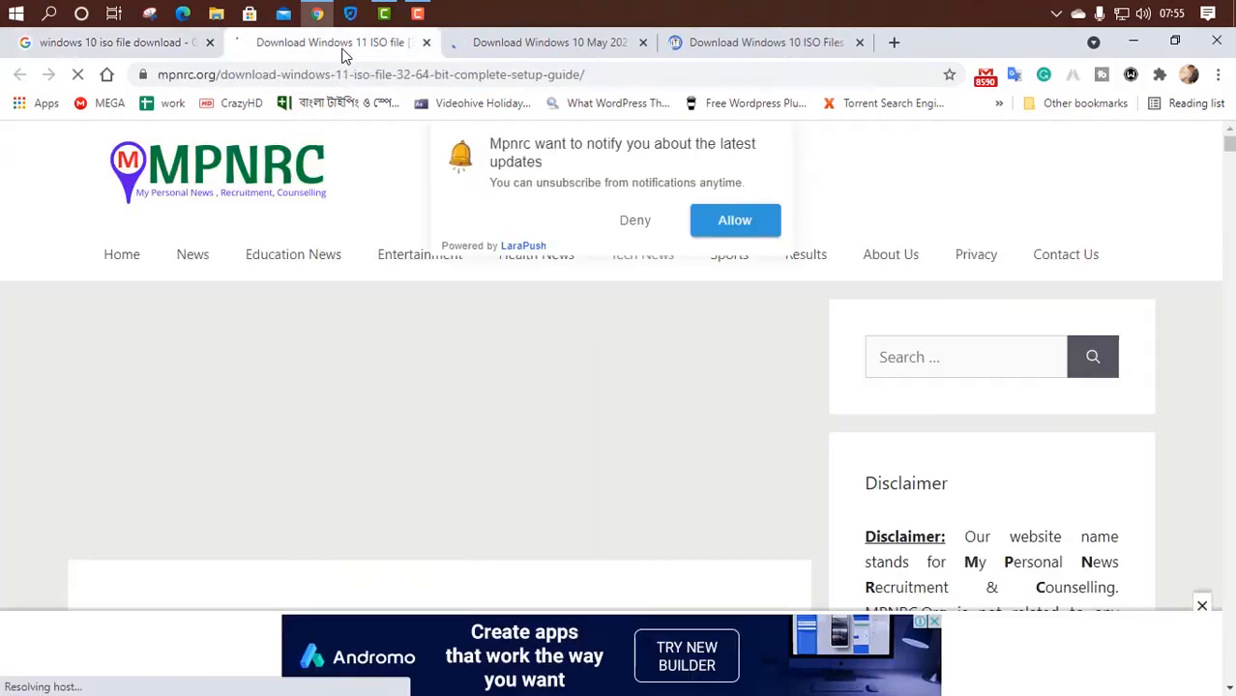
pyautogui.scroll(-3, 387, 377)
pyautogui.scroll(-15, 387, 377)
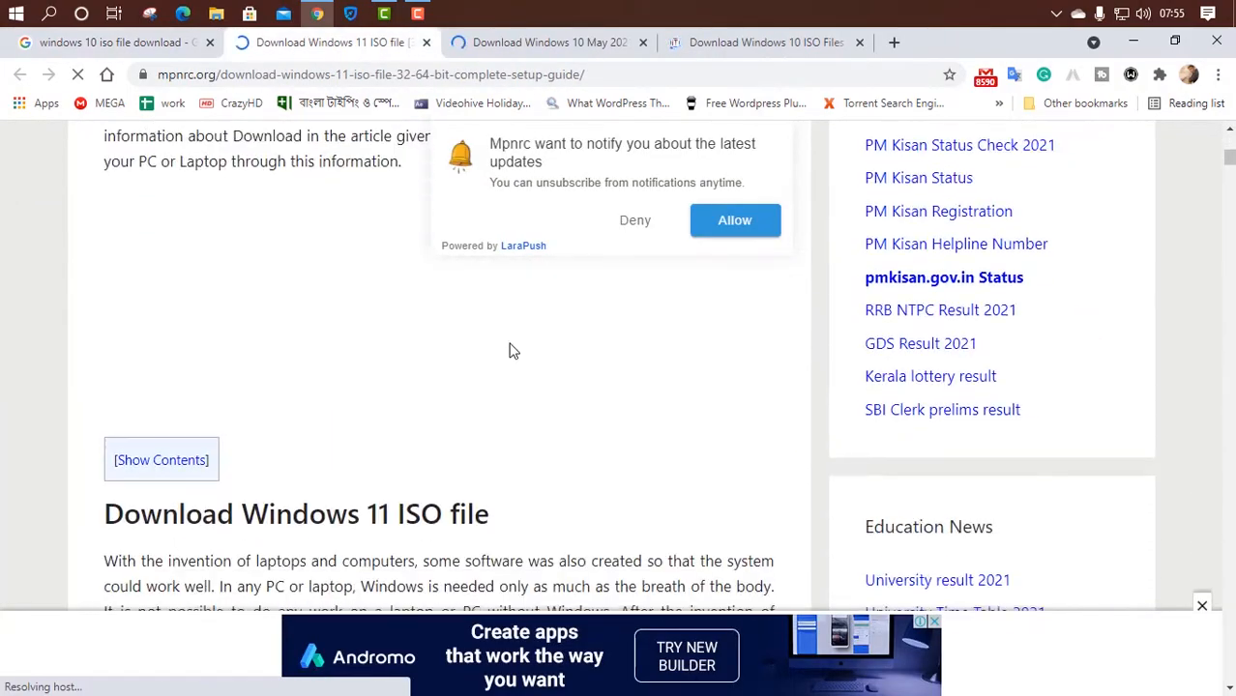
pyautogui.click(629, 221)
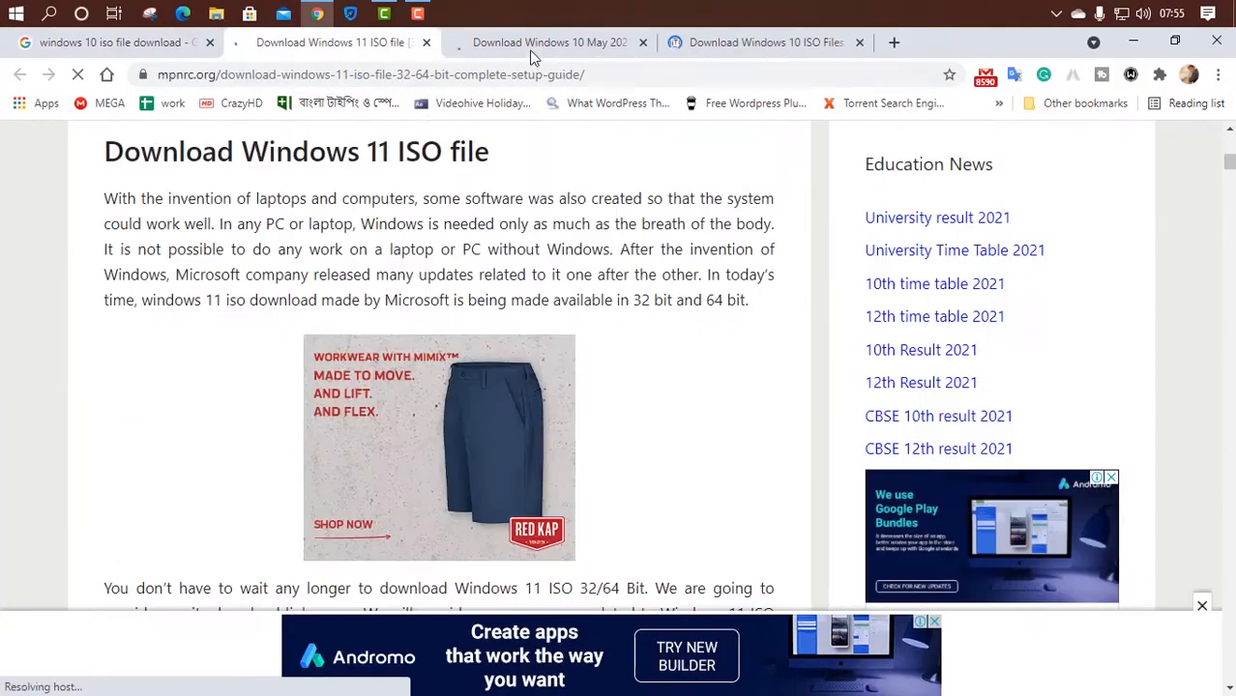
# - Skim the Windows Latest article on Windows 10 May 2021 Update ISO images
pyautogui.click(533, 45)
pyautogui.scroll(-15, 397, 425)
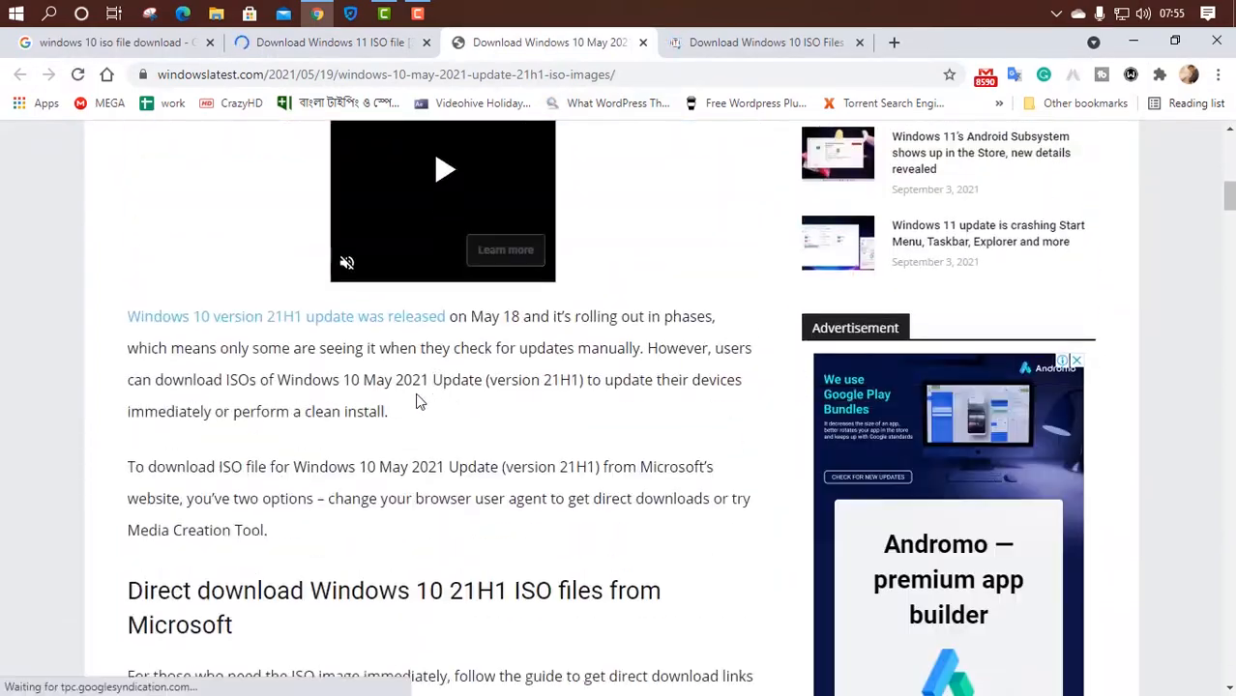
pyautogui.scroll(-3, 319, 399)
# - Examine the direct download links for the Windows 10 versions on the iTechtics ISO page
pyautogui.click(764, 43)
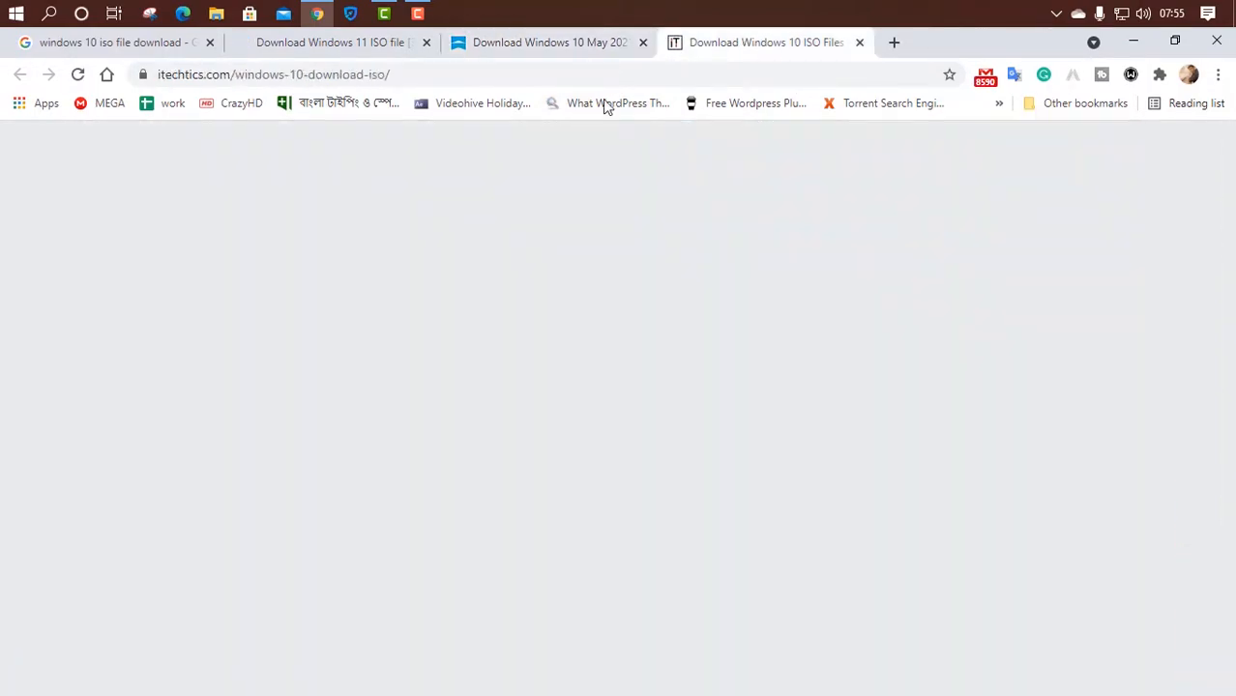
pyautogui.scroll(-4, 350, 326)
pyautogui.scroll(-14, 364, 334)
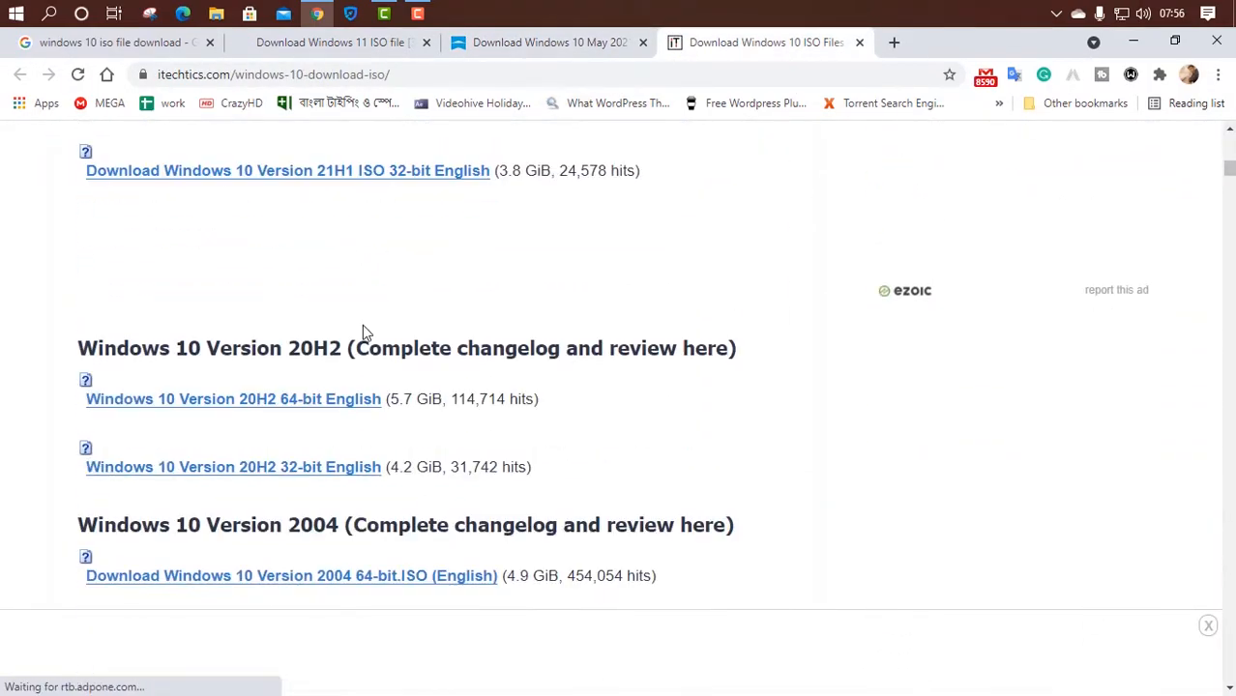
pyautogui.scroll(12, 362, 332)
pyautogui.scroll(8, 364, 331)
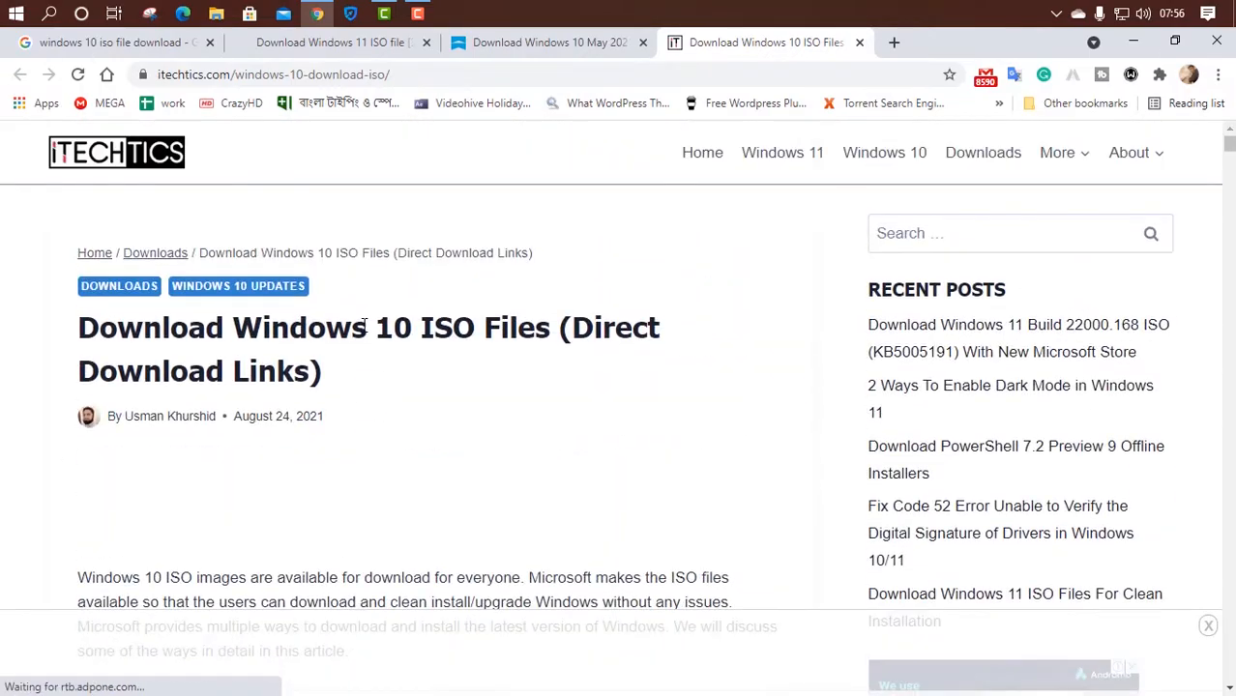
pyautogui.scroll(-2, 363, 333)
pyautogui.scroll(-10, 360, 329)
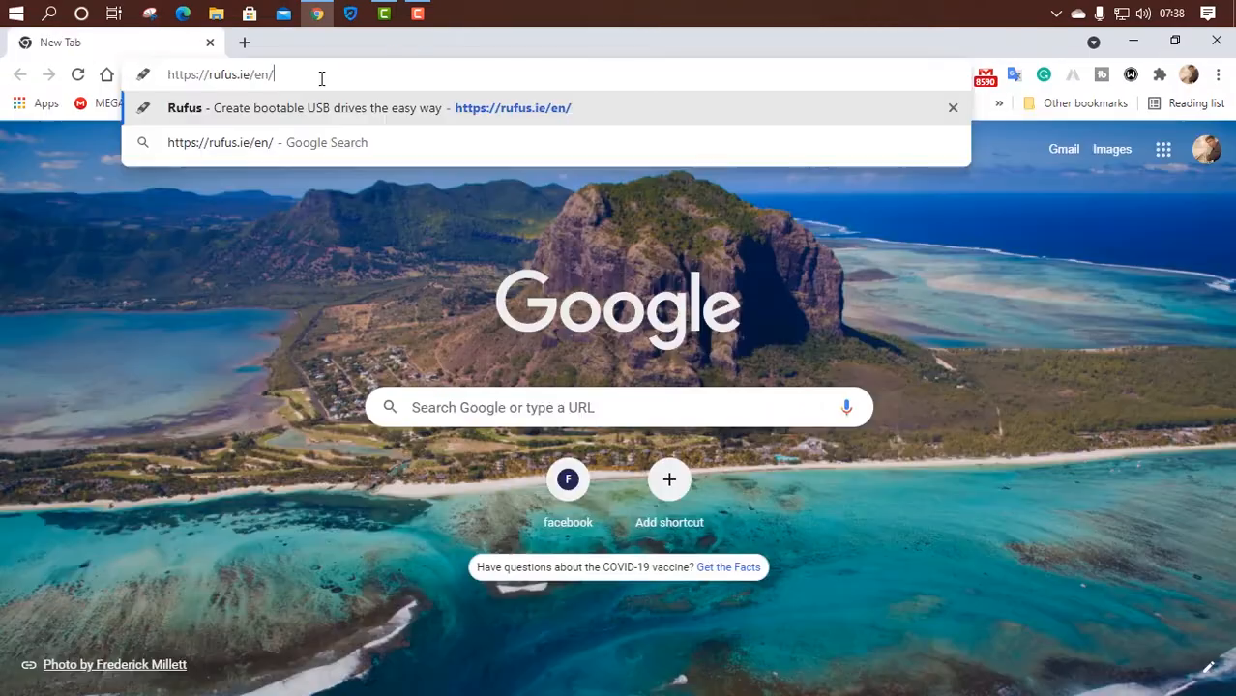
pyautogui.press('Return')
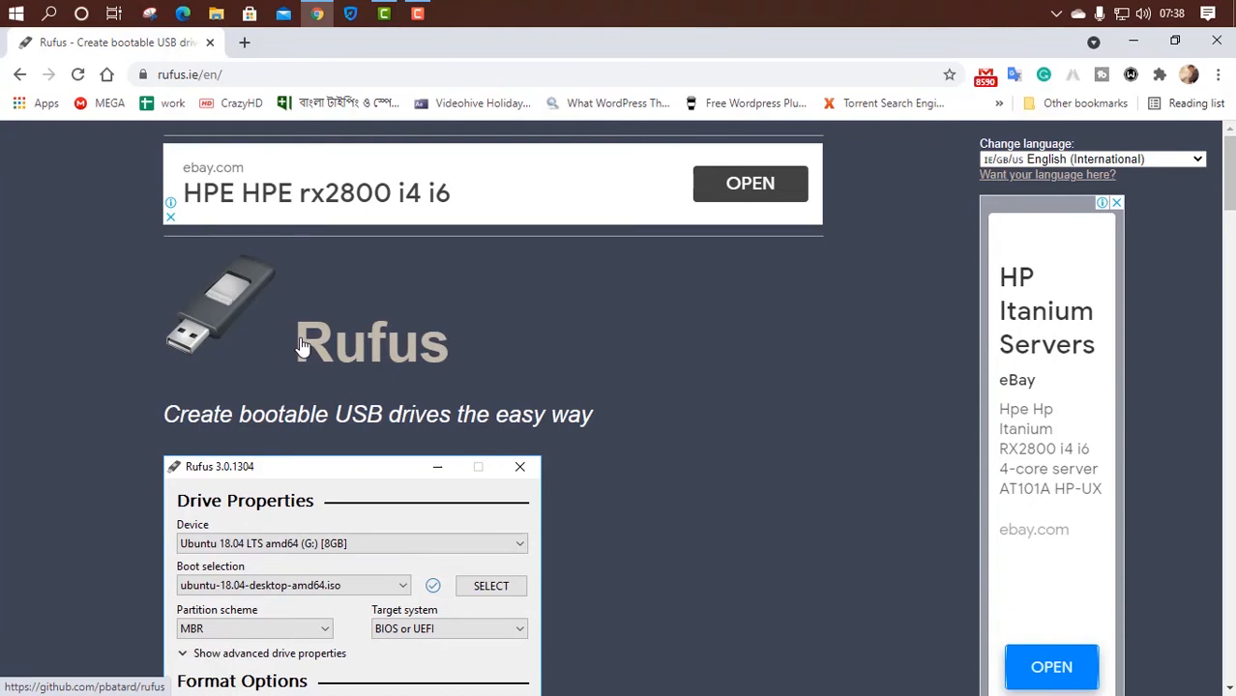
pyautogui.scroll(-2, 328, 351)
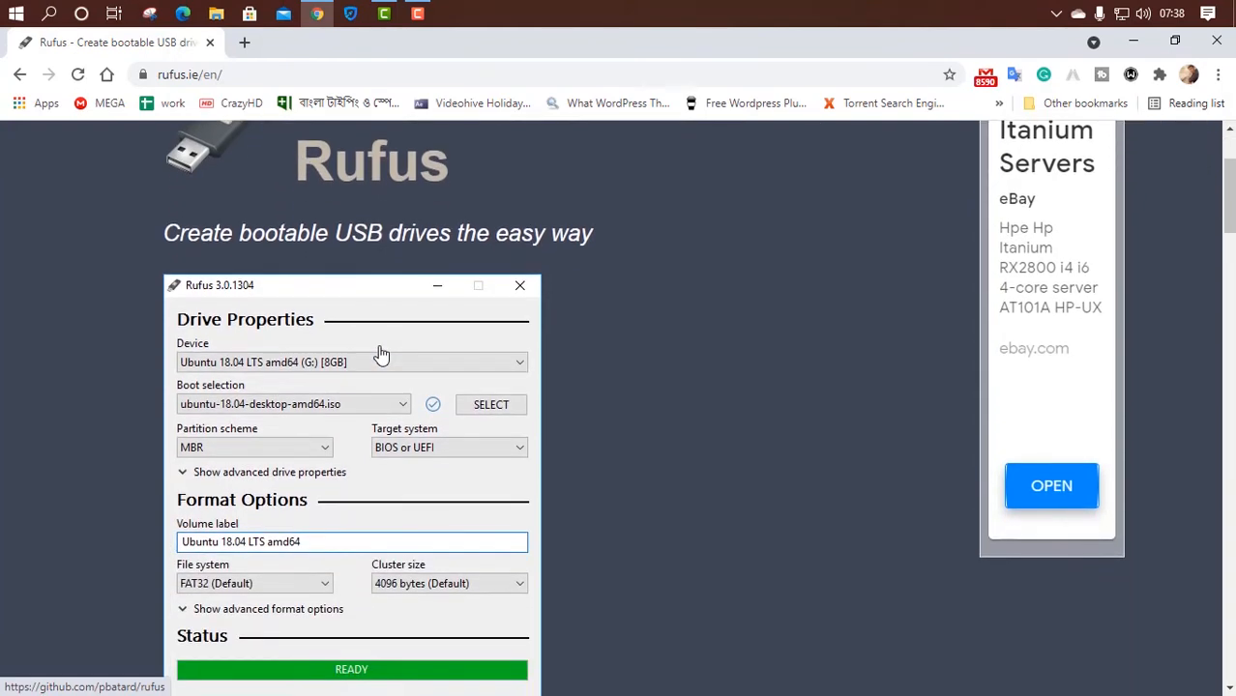
pyautogui.scroll(-6, 382, 355)
pyautogui.scroll(5, 471, 302)
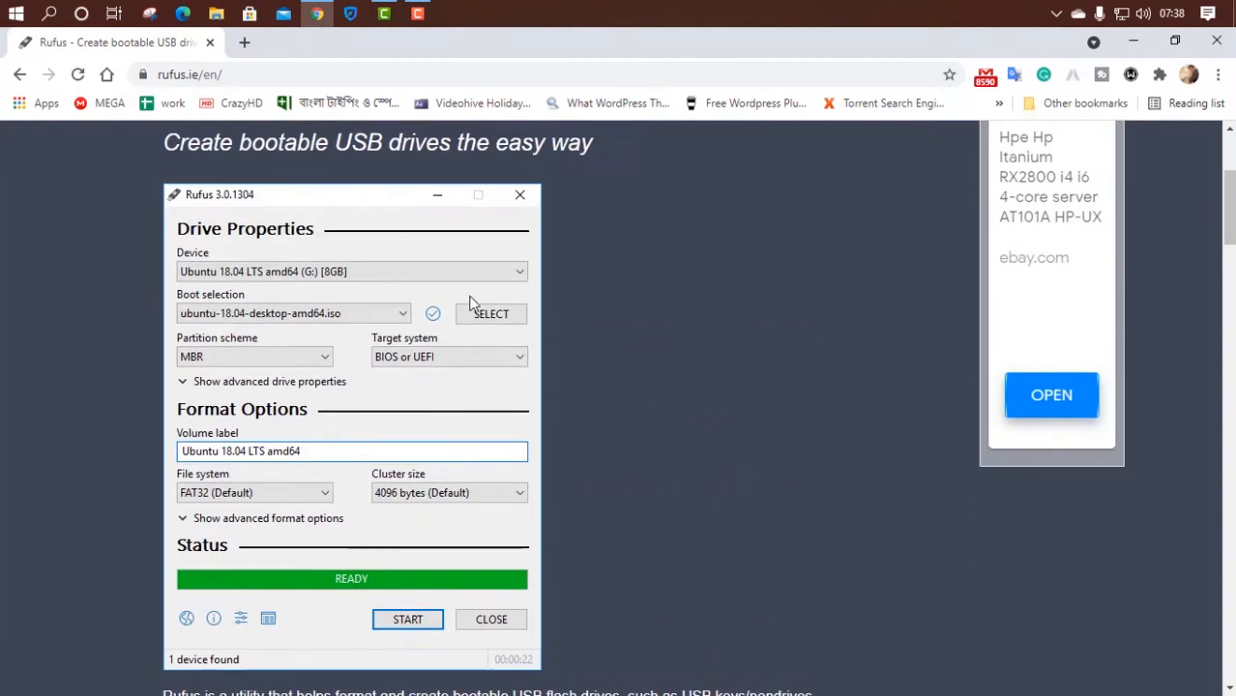
pyautogui.scroll(2, 506, 243)
pyautogui.scroll(-3, 593, 296)
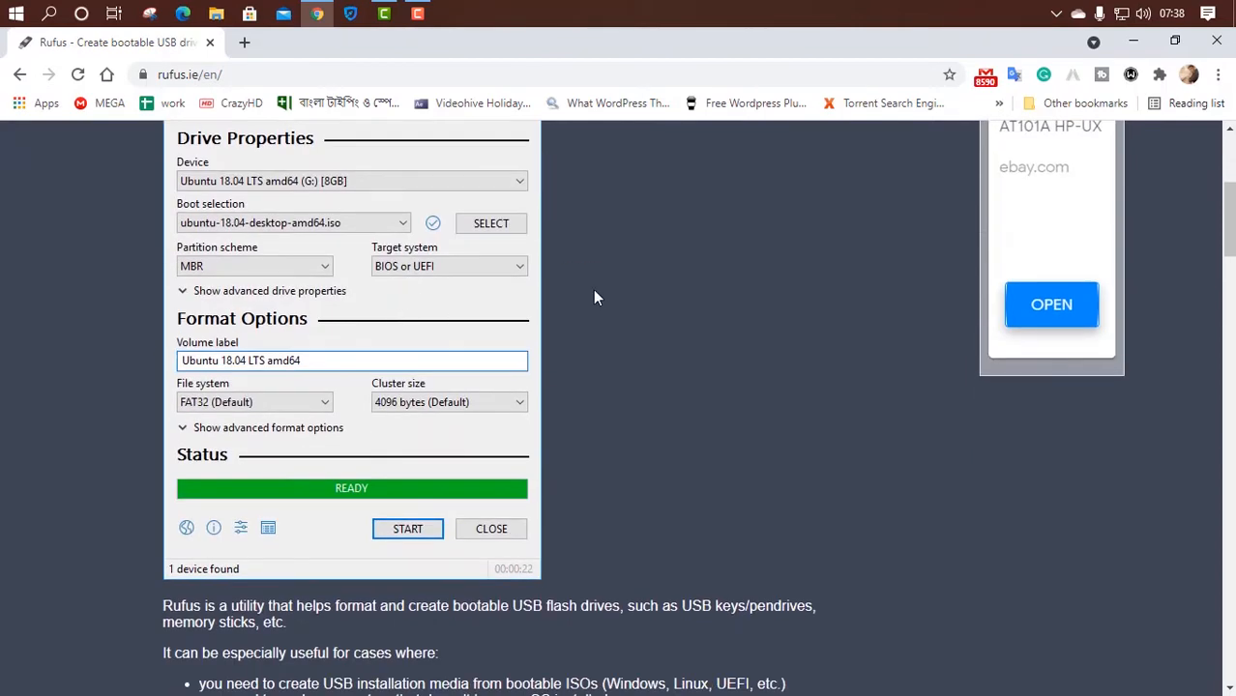
pyautogui.scroll(-4, 360, 359)
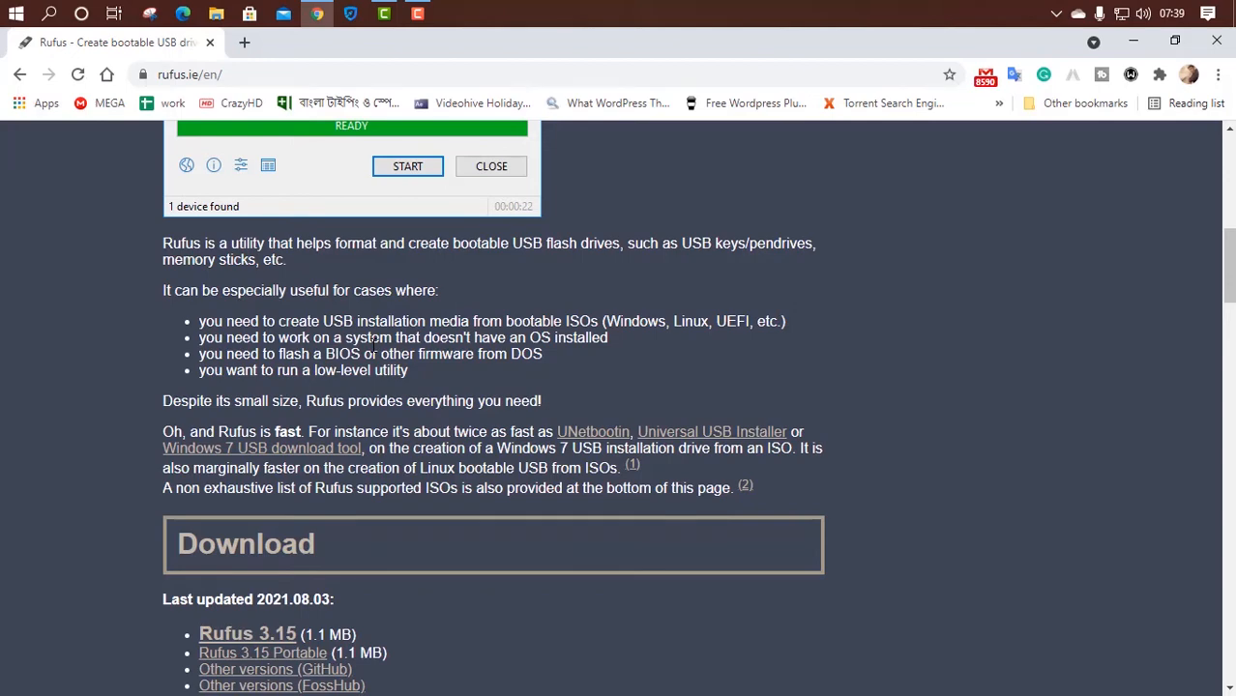
pyautogui.scroll(-3, 370, 341)
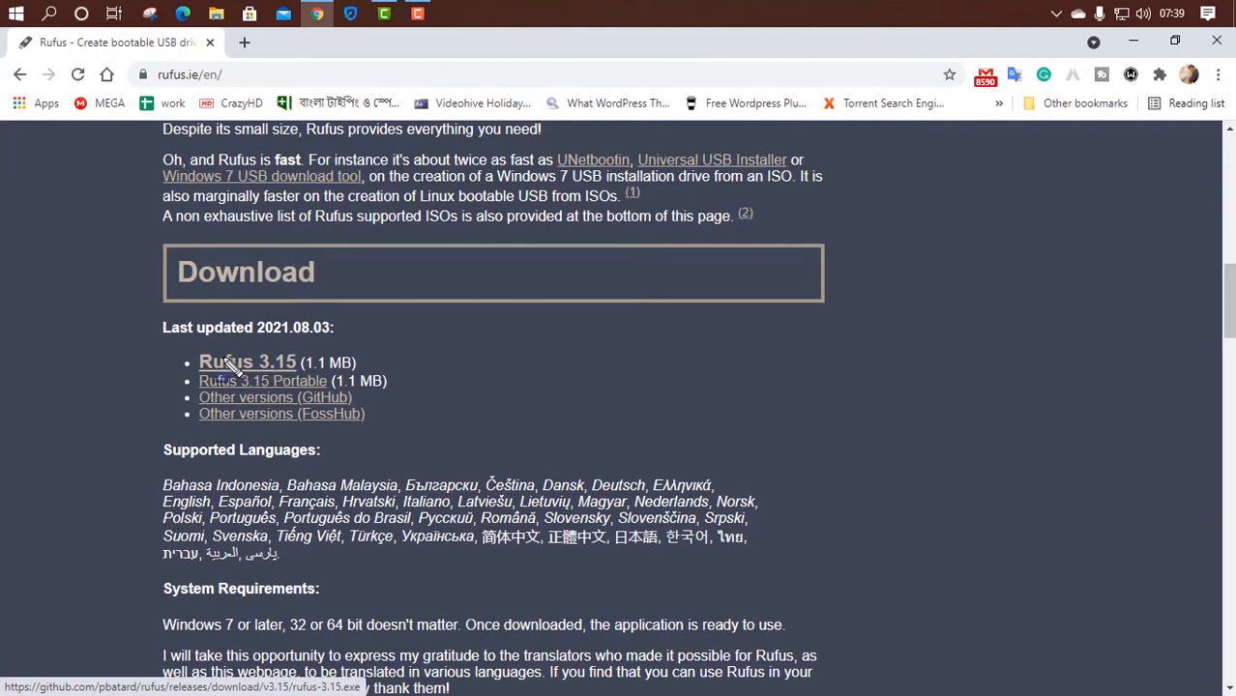
pyautogui.moveTo(177, 344); pyautogui.dragTo(313, 378)
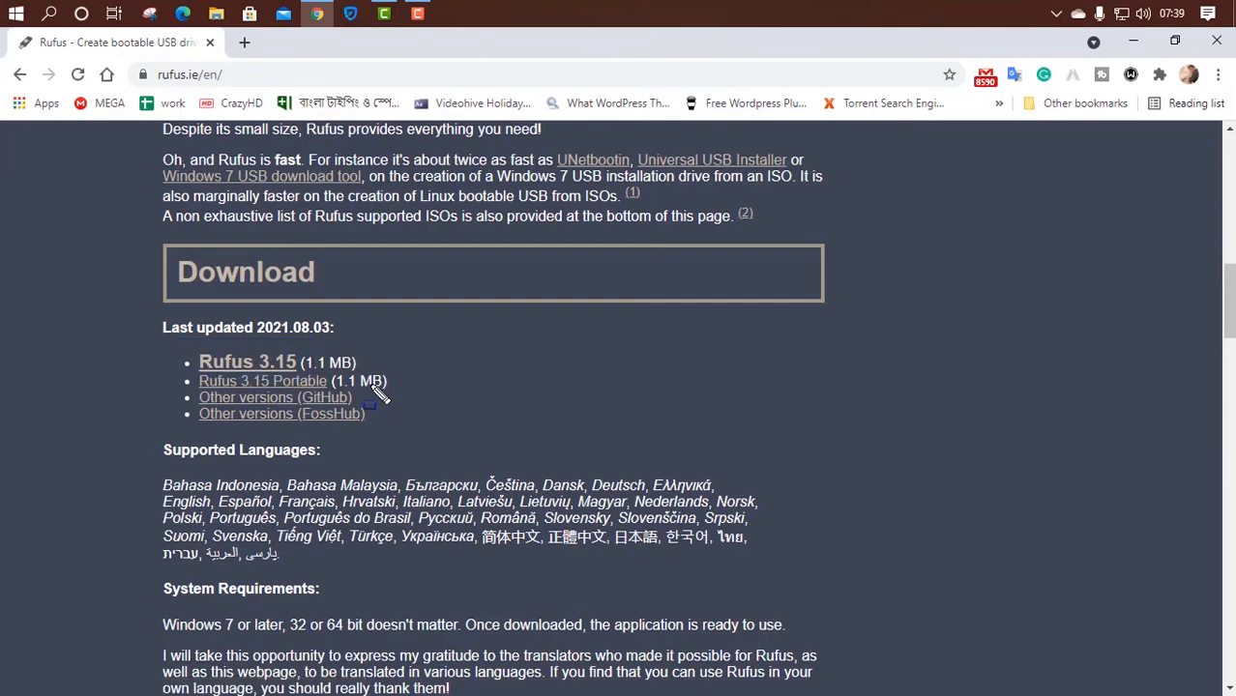
# - Minimize the browser, launch rufus-3.15 from the desktop and check its Device list
pyautogui.click(1134, 41)
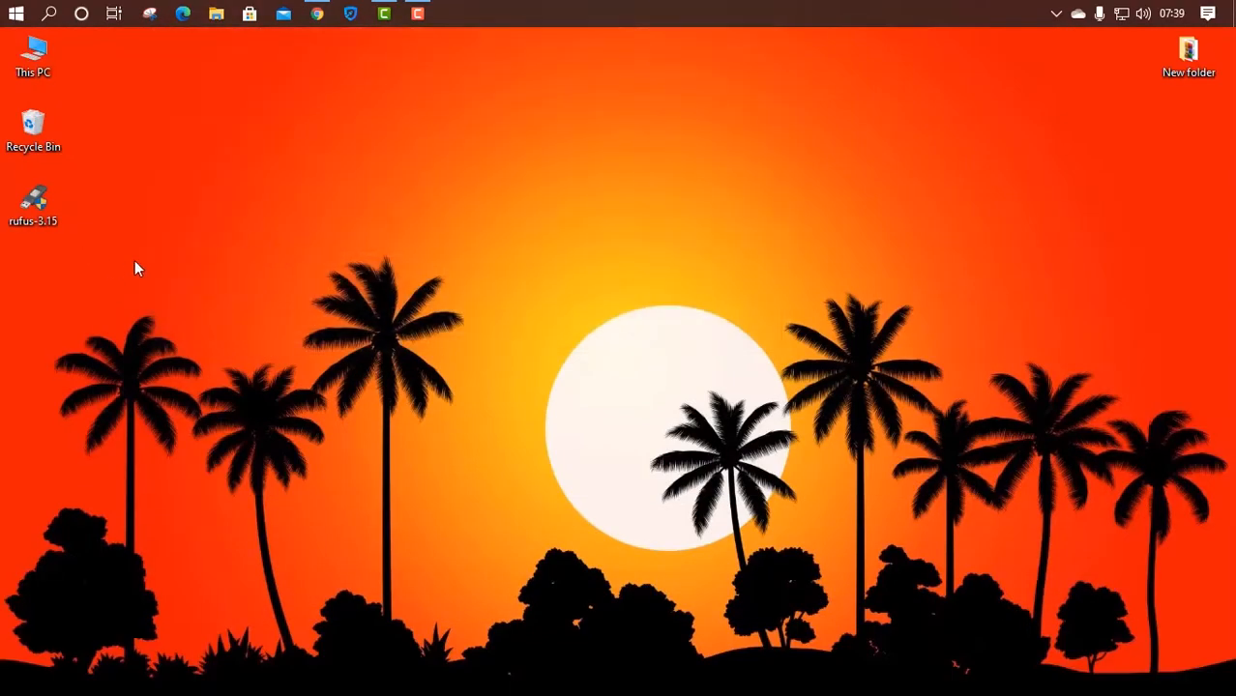
pyautogui.doubleClick(21, 214)
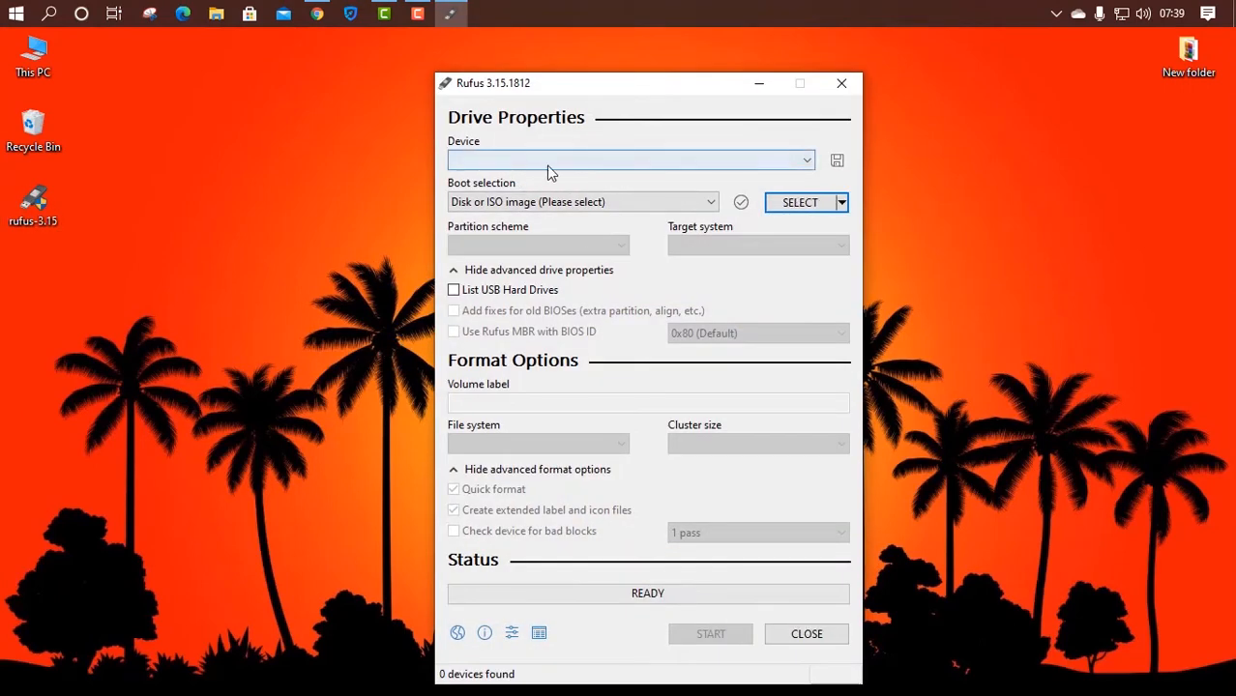
pyautogui.click(636, 166)
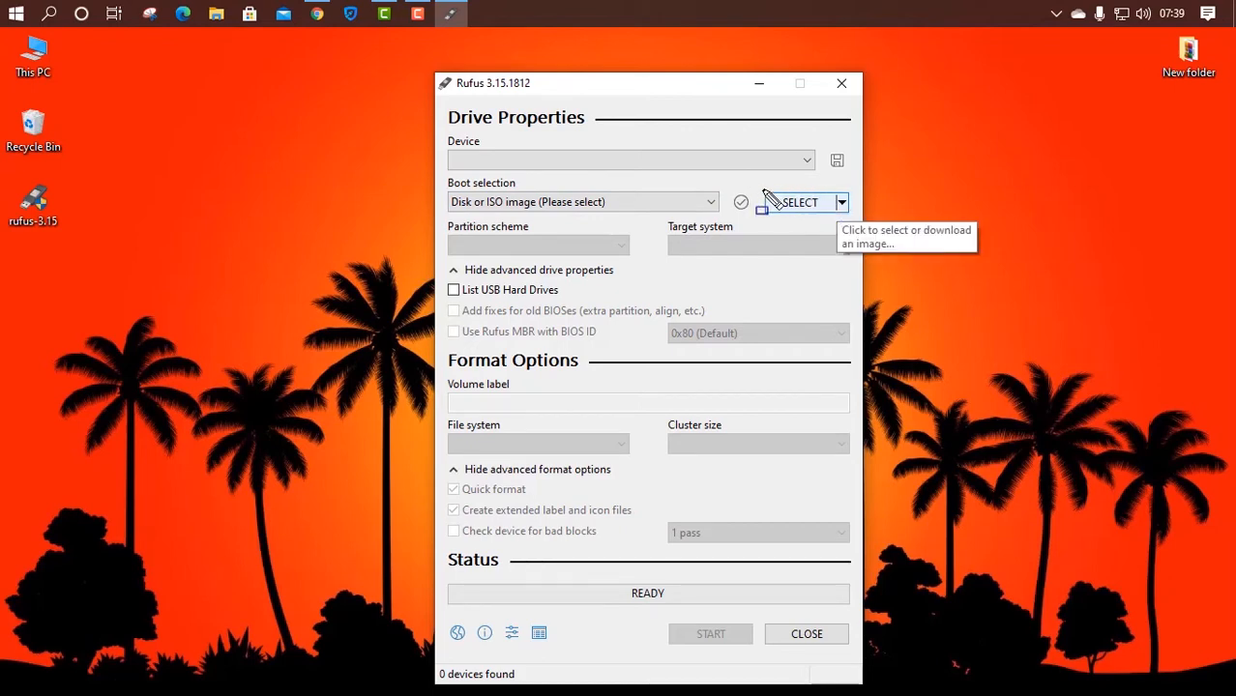
# - Switch the boot image source from selecting a file to DOWNLOAD and open the ISO image download dialog
pyautogui.click(841, 203)
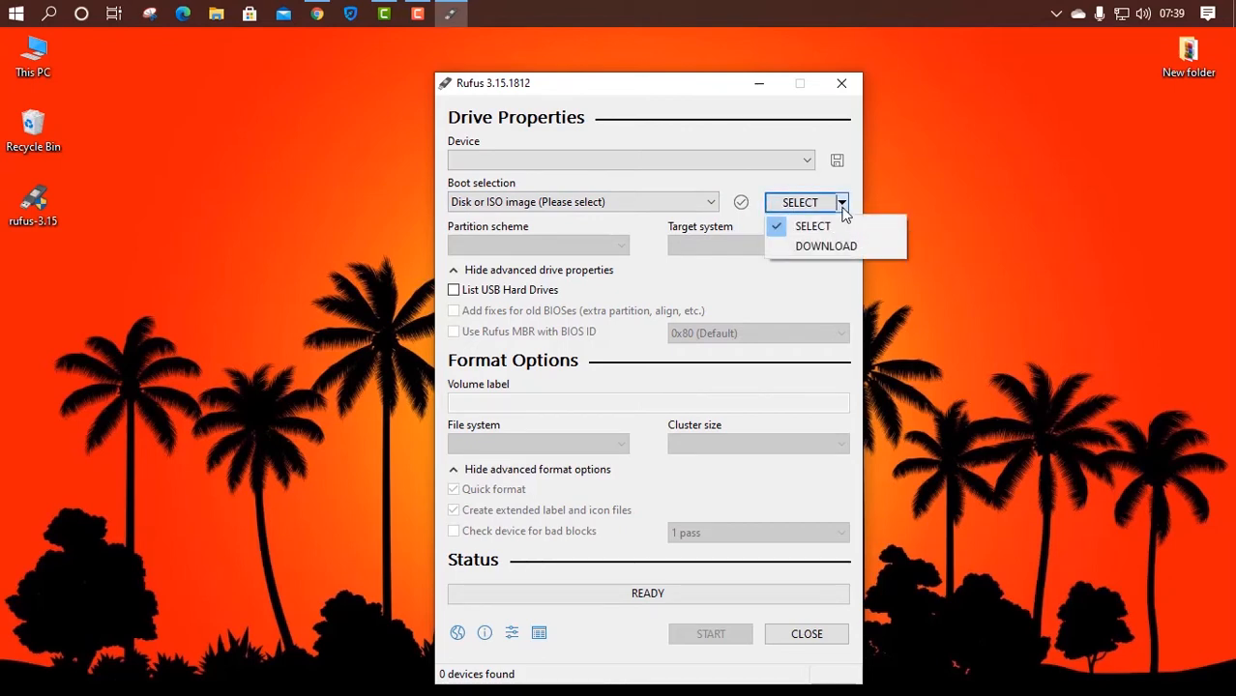
pyautogui.click(804, 247)
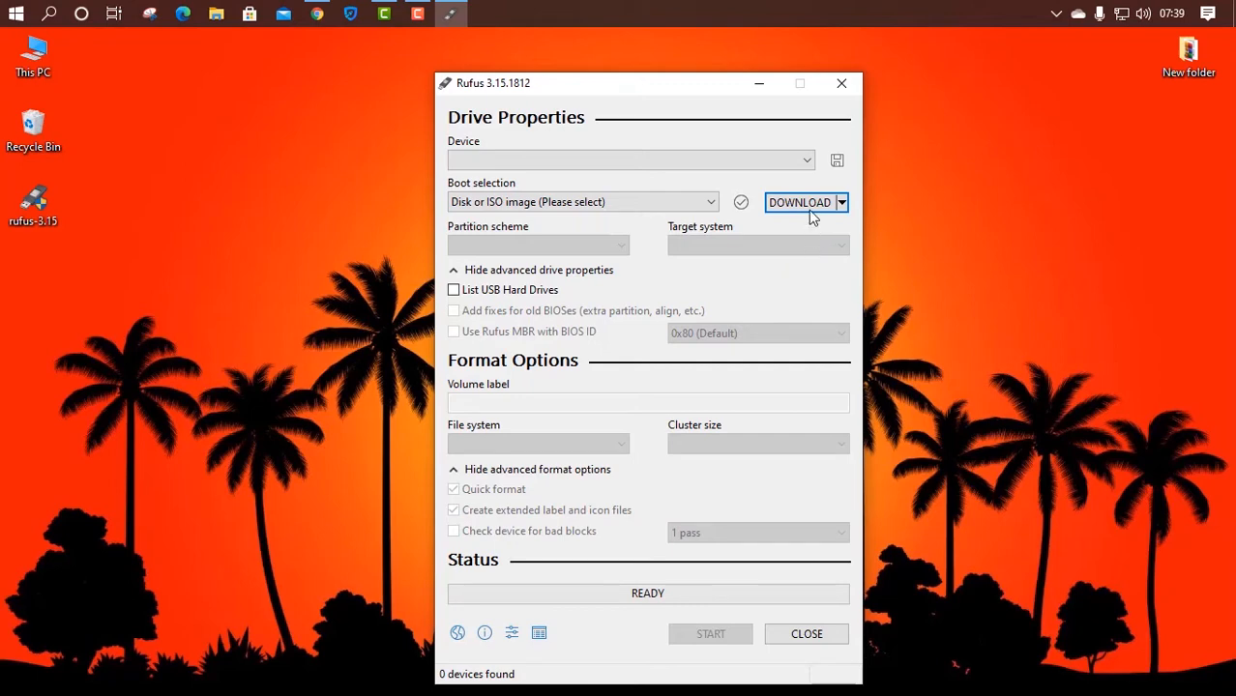
pyautogui.click(806, 209)
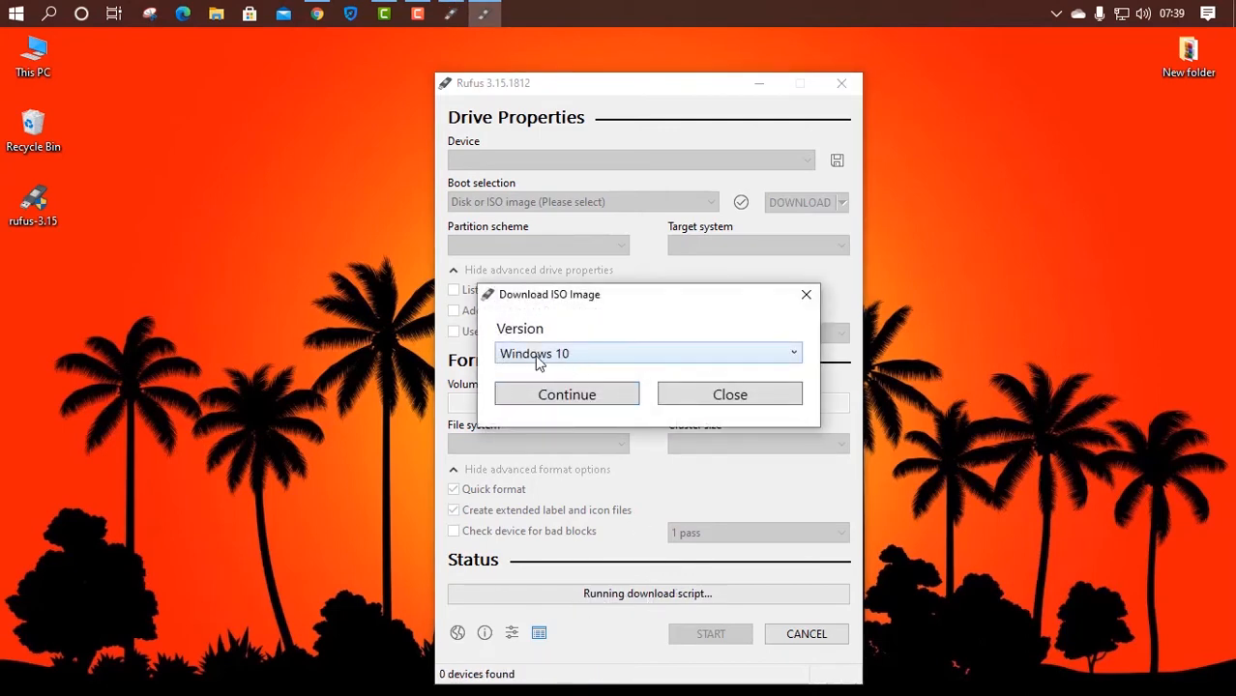
# - Examine the releases and editions offered for Windows 7 in the ISO download dialog and go back to the version choice
pyautogui.click(569, 361)
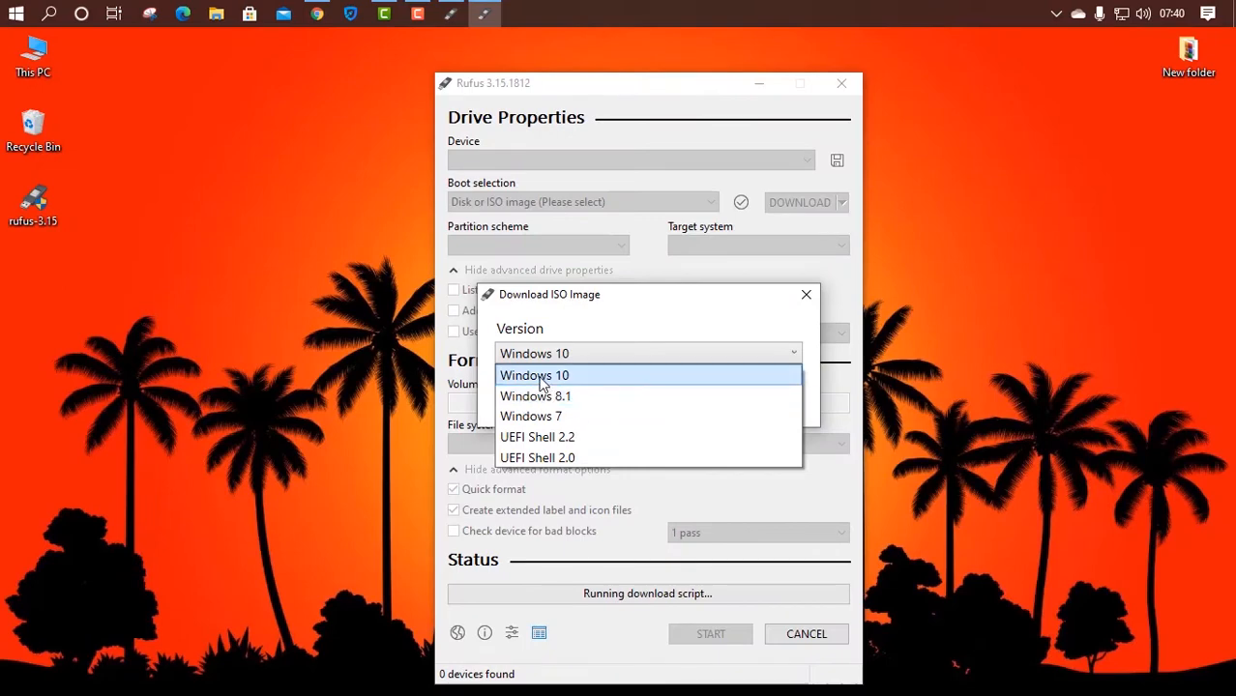
pyautogui.click(546, 416)
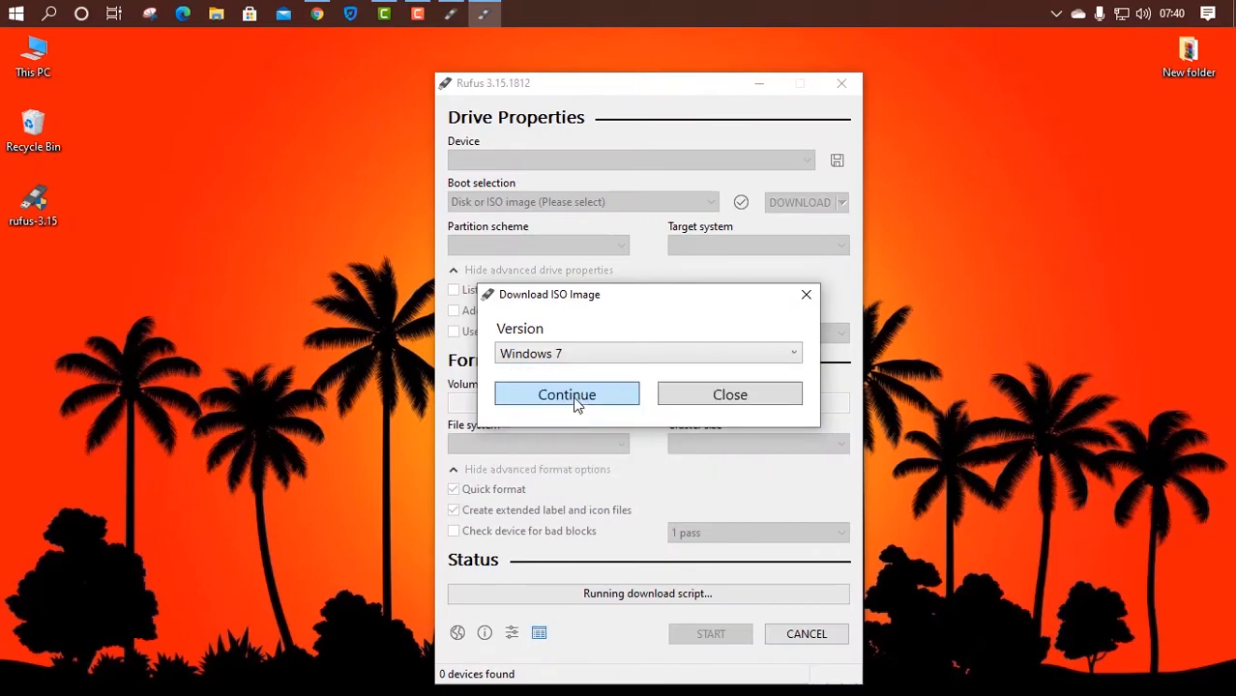
pyautogui.click(576, 404)
pyautogui.click(580, 407)
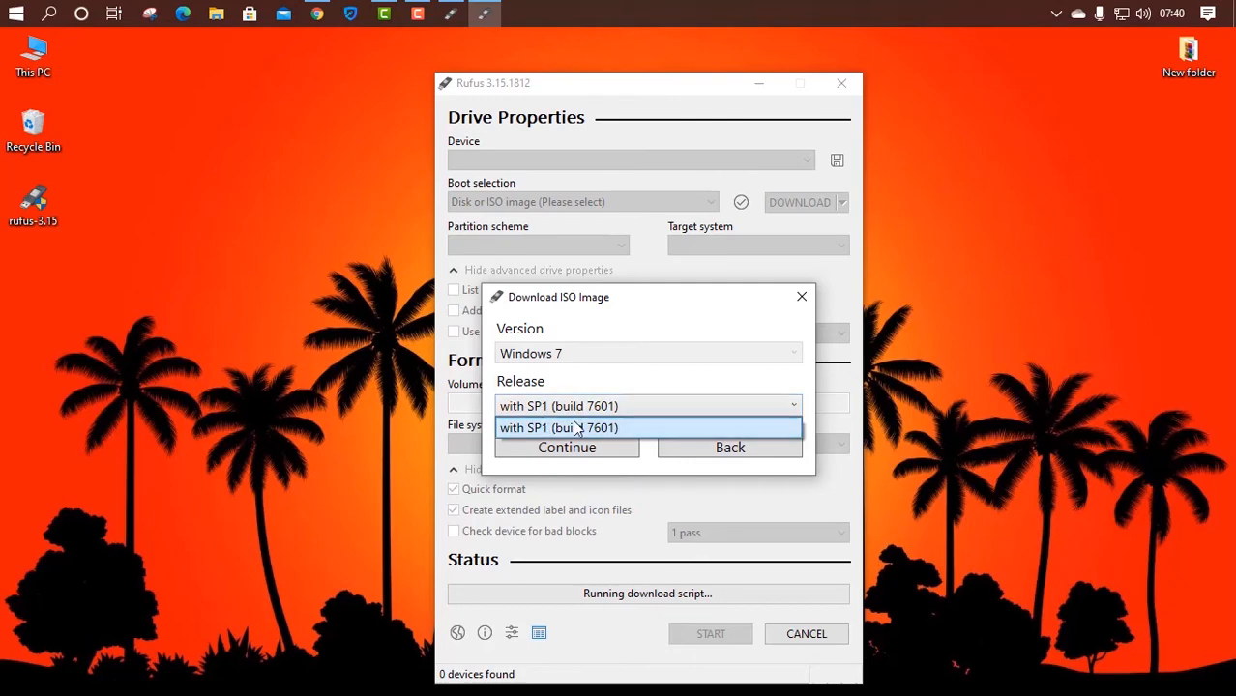
pyautogui.click(576, 428)
pyautogui.click(582, 452)
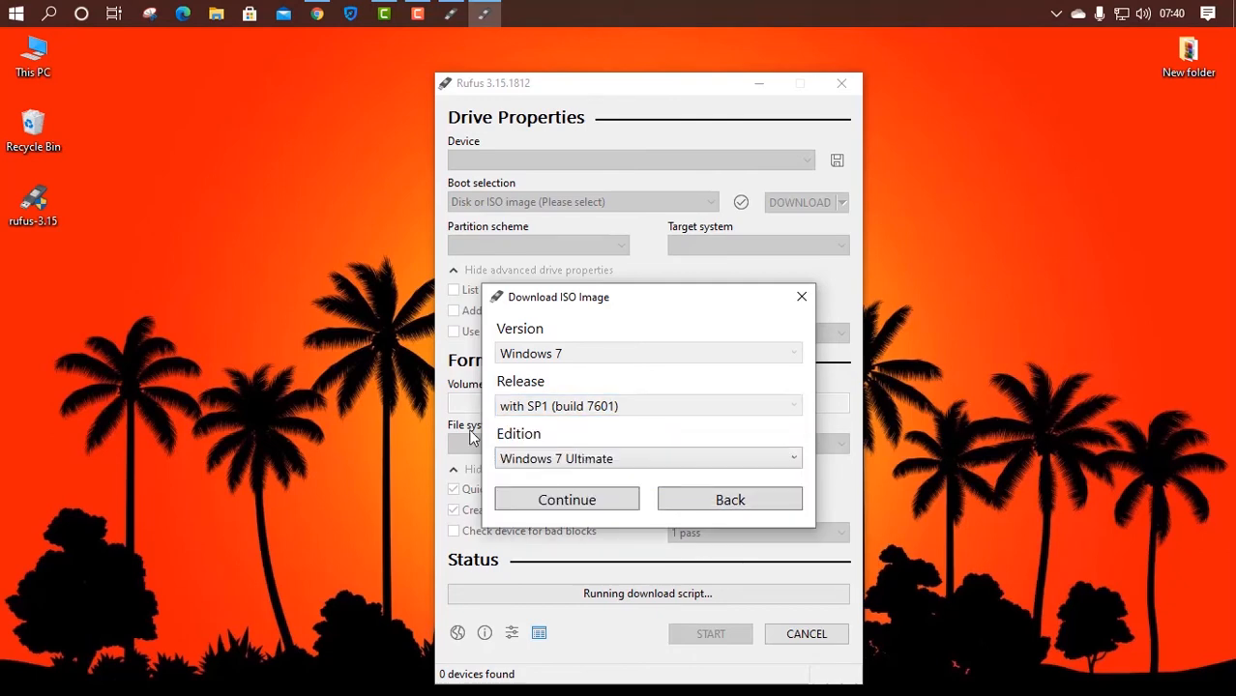
pyautogui.click(592, 459)
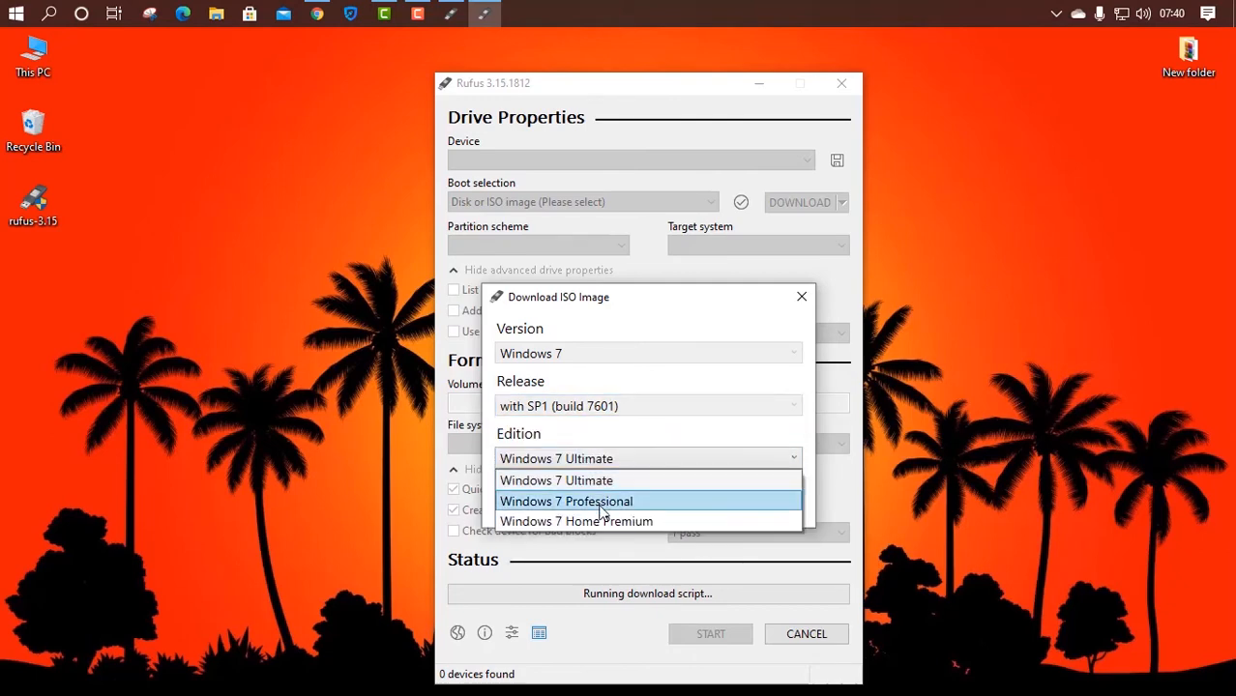
pyautogui.click(601, 460)
pyautogui.click(705, 499)
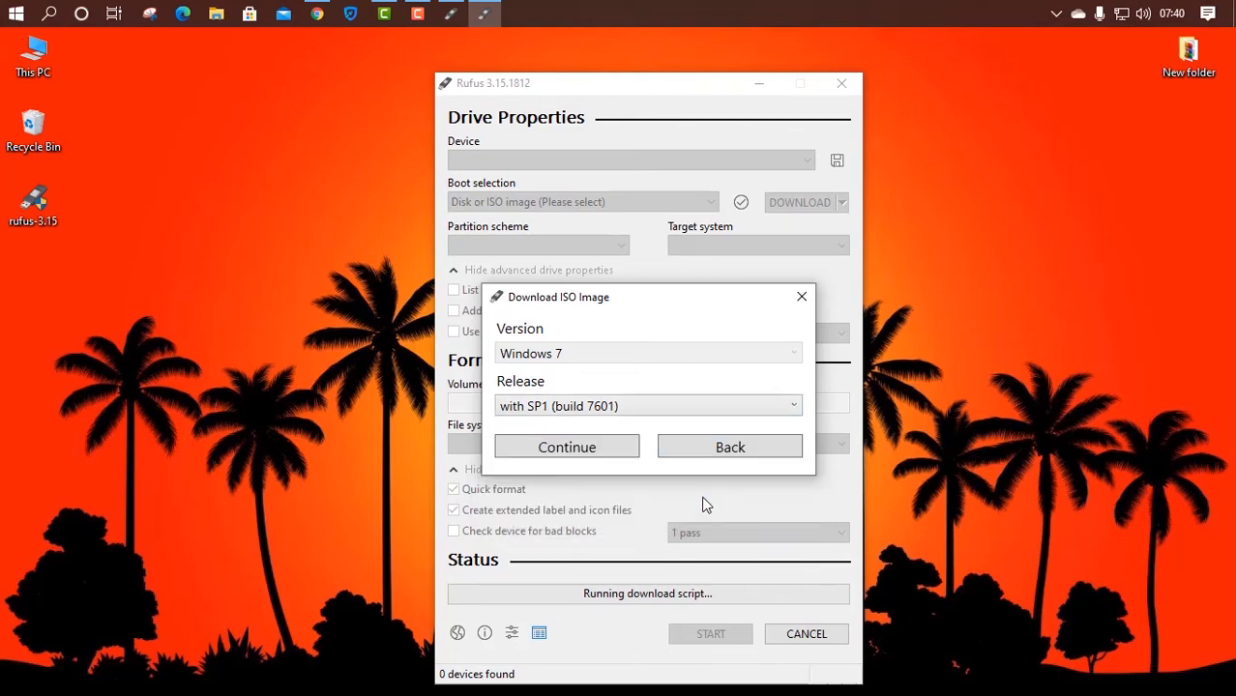
pyautogui.click(716, 458)
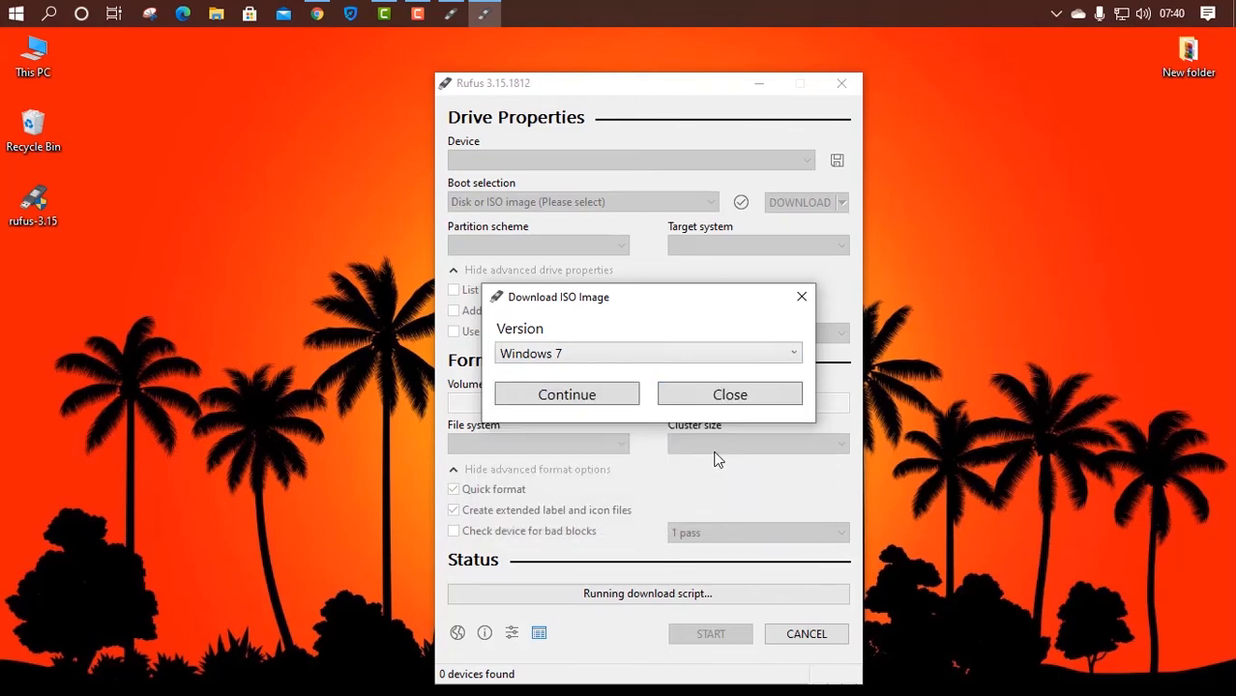
# - Choose Windows 10 as the version for the ISO download and continue to the release choice
pyautogui.click(559, 357)
pyautogui.click(559, 374)
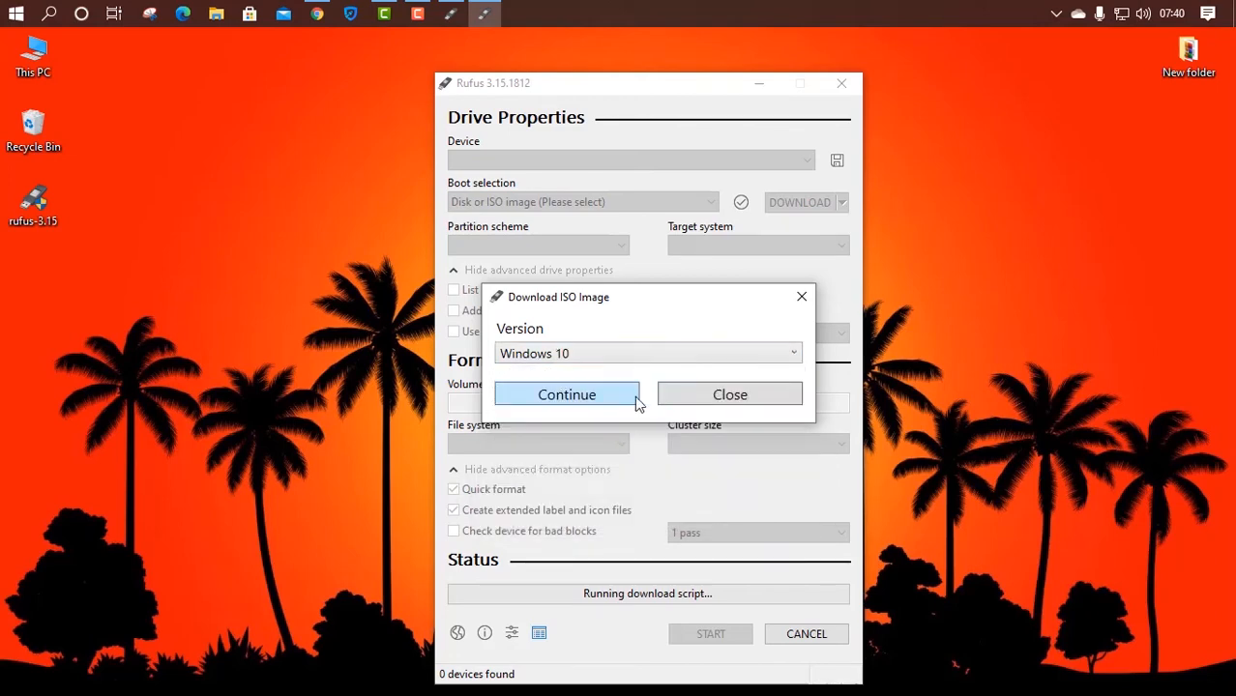
pyautogui.click(559, 395)
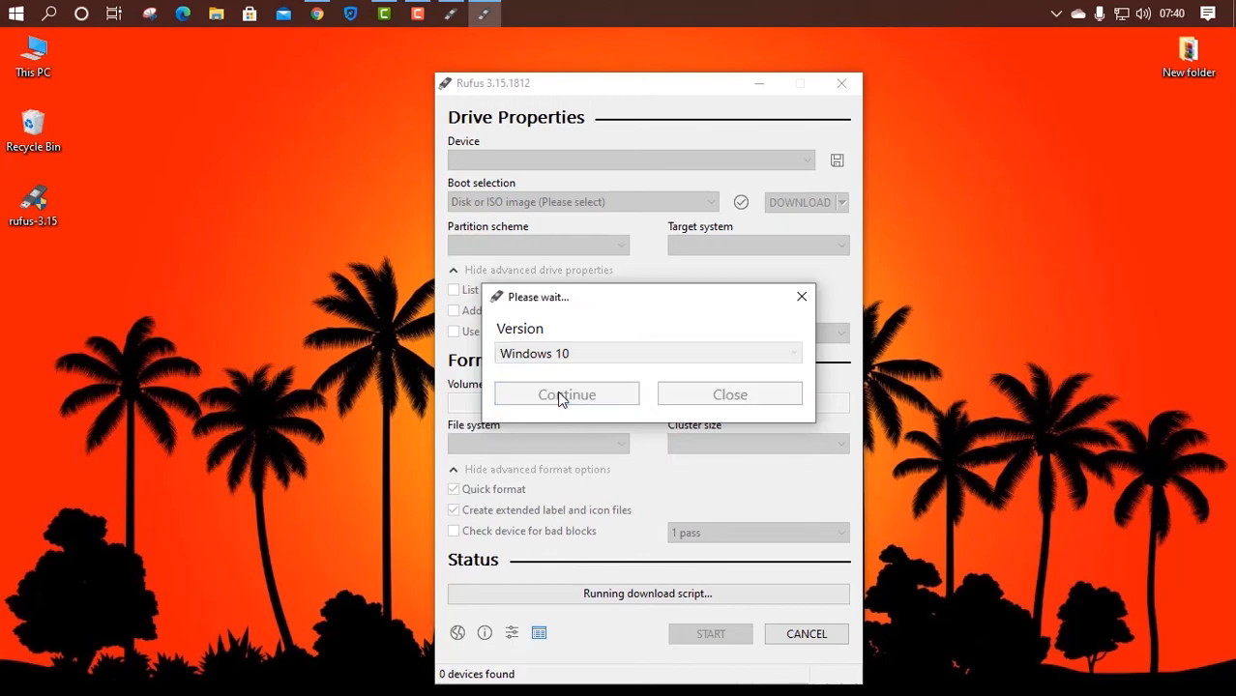
# - Look through the Windows 10 releases, choose 21H1 (Build 19043.985 - 2021.05) and continue to the edition choice
pyautogui.click(573, 407)
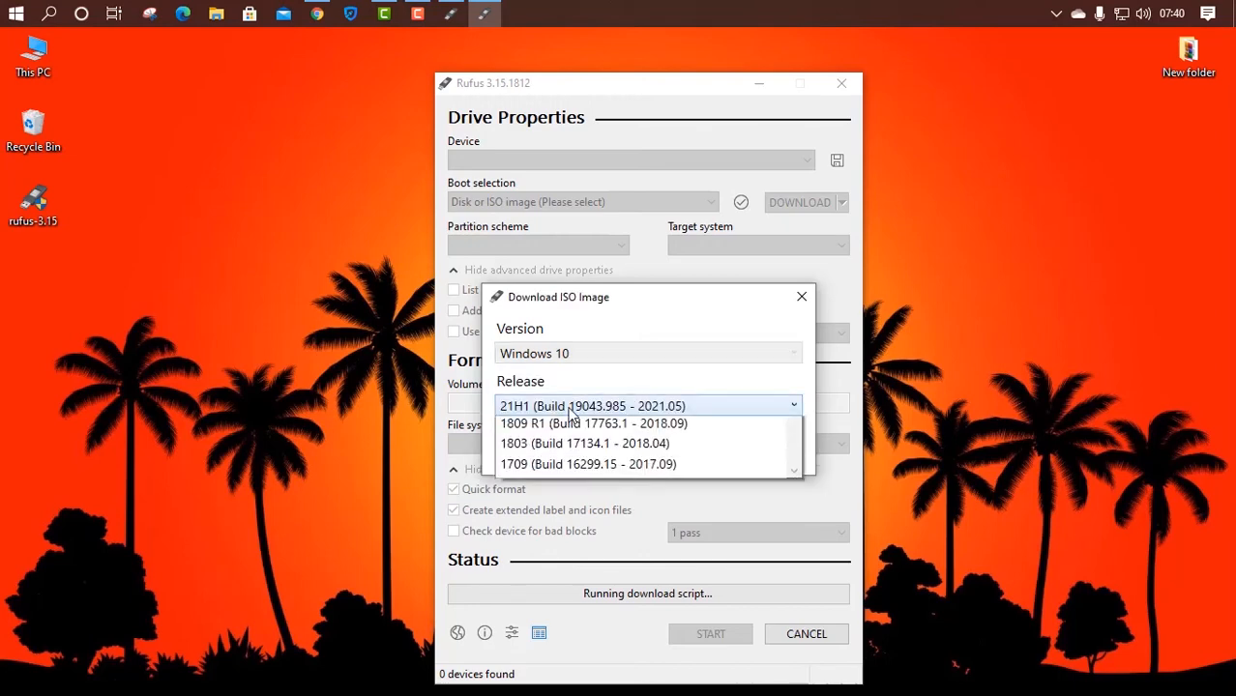
pyautogui.scroll(-2, 587, 512)
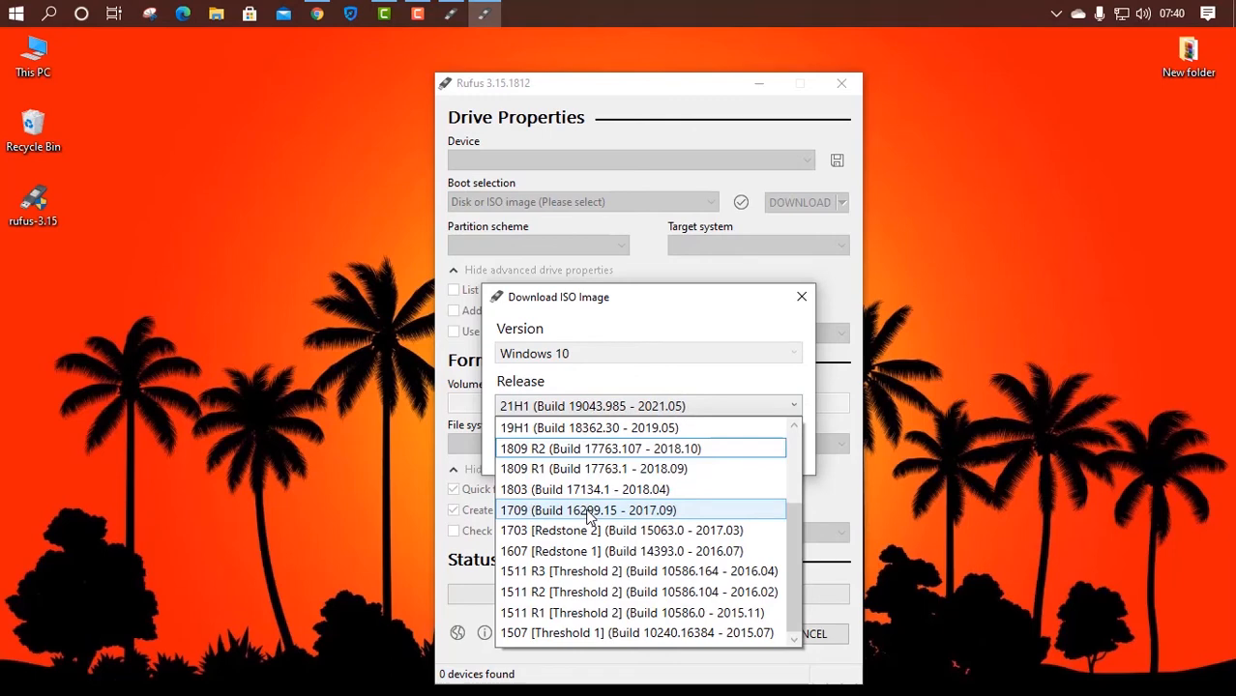
pyautogui.scroll(2, 586, 515)
pyautogui.scroll(-2, 587, 518)
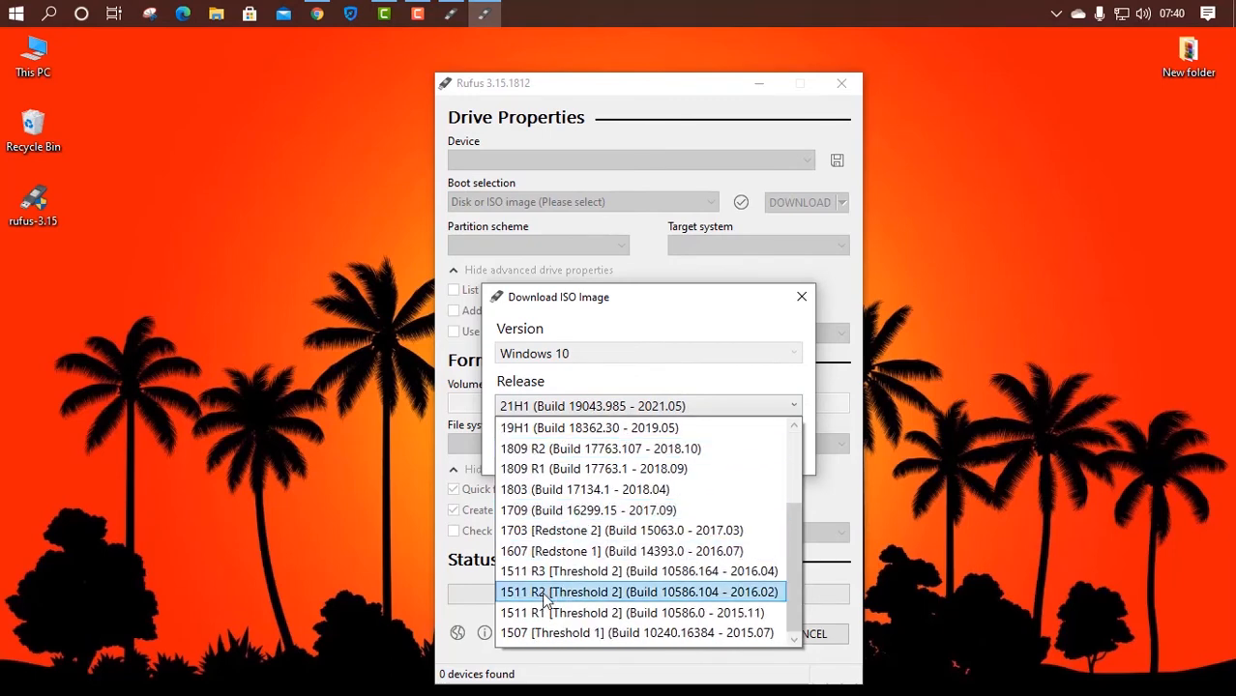
pyautogui.scroll(2, 592, 536)
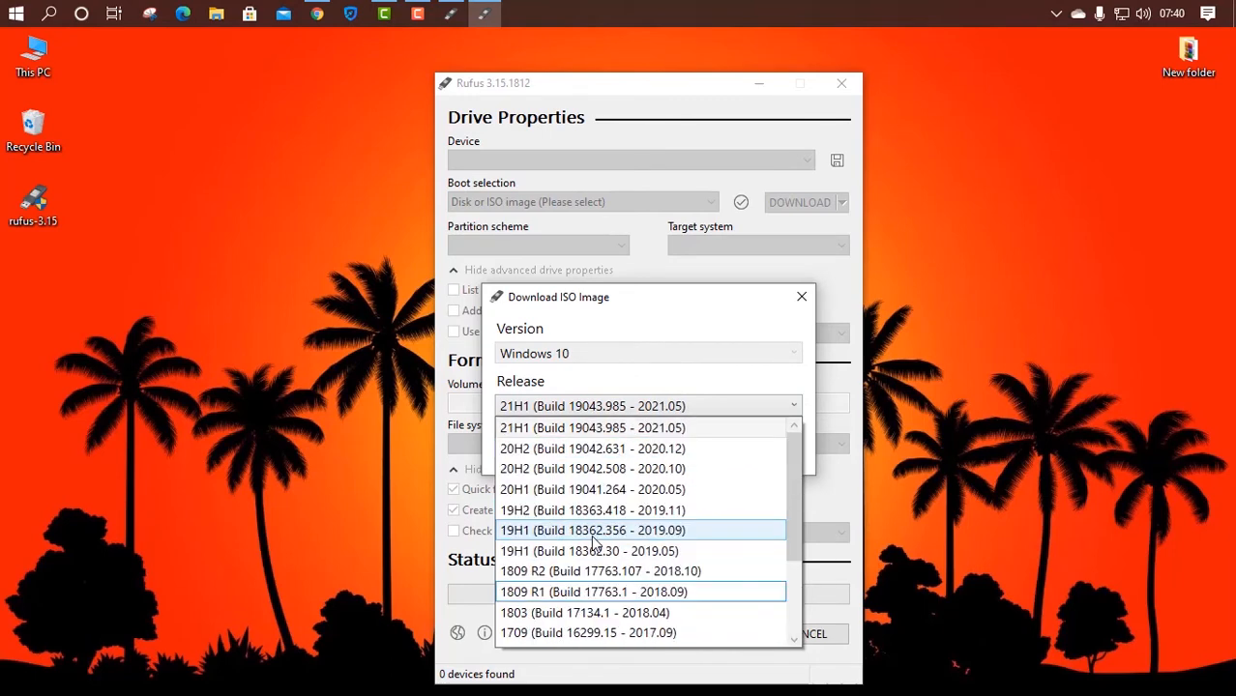
pyautogui.click(597, 427)
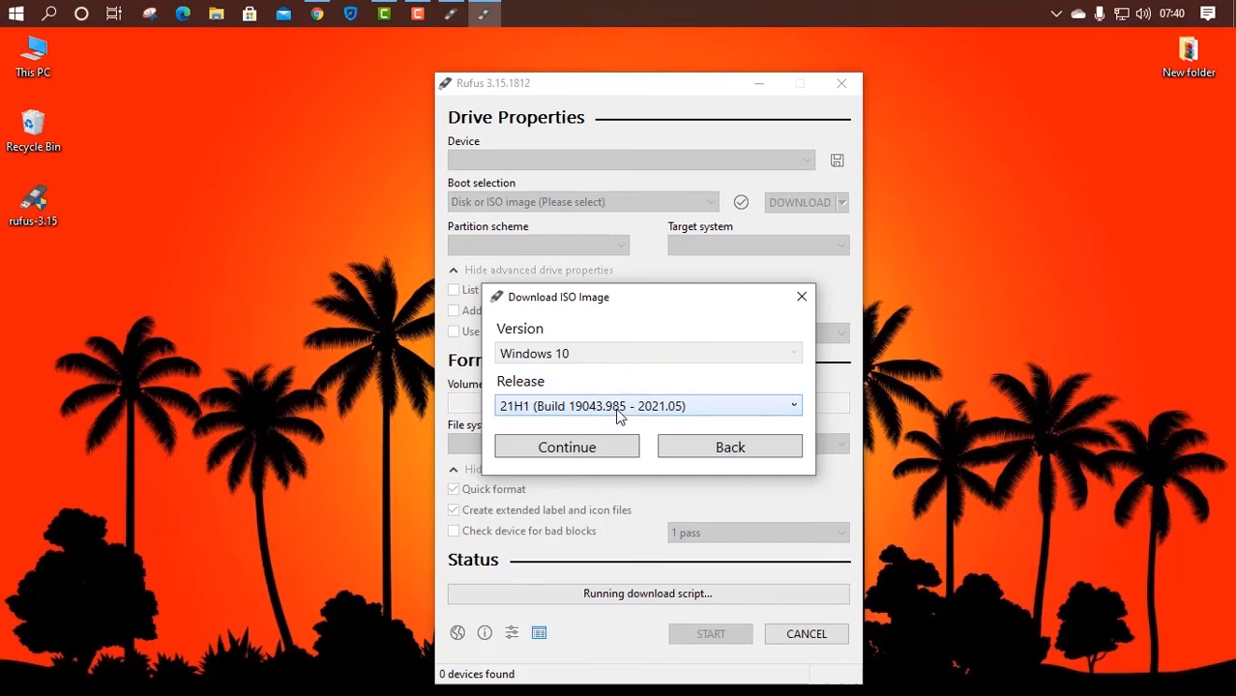
pyautogui.click(557, 460)
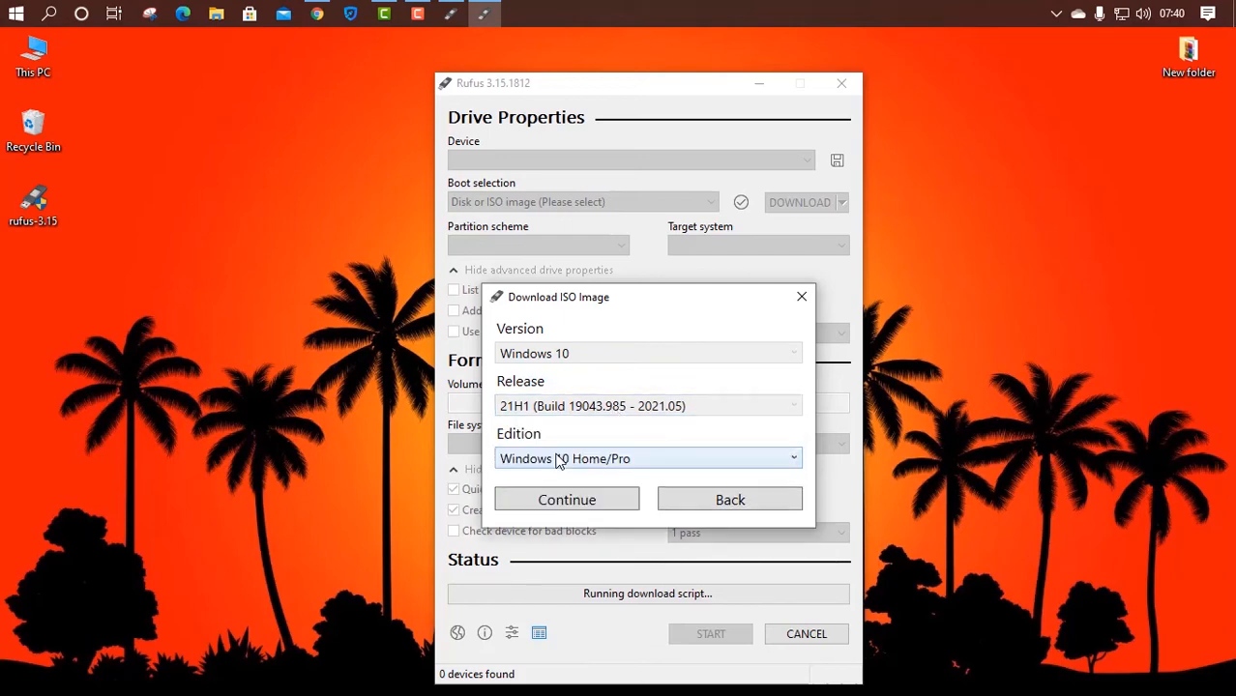
# - Choose the Windows 10 Home/Pro edition and continue to the language choice
pyautogui.click(628, 458)
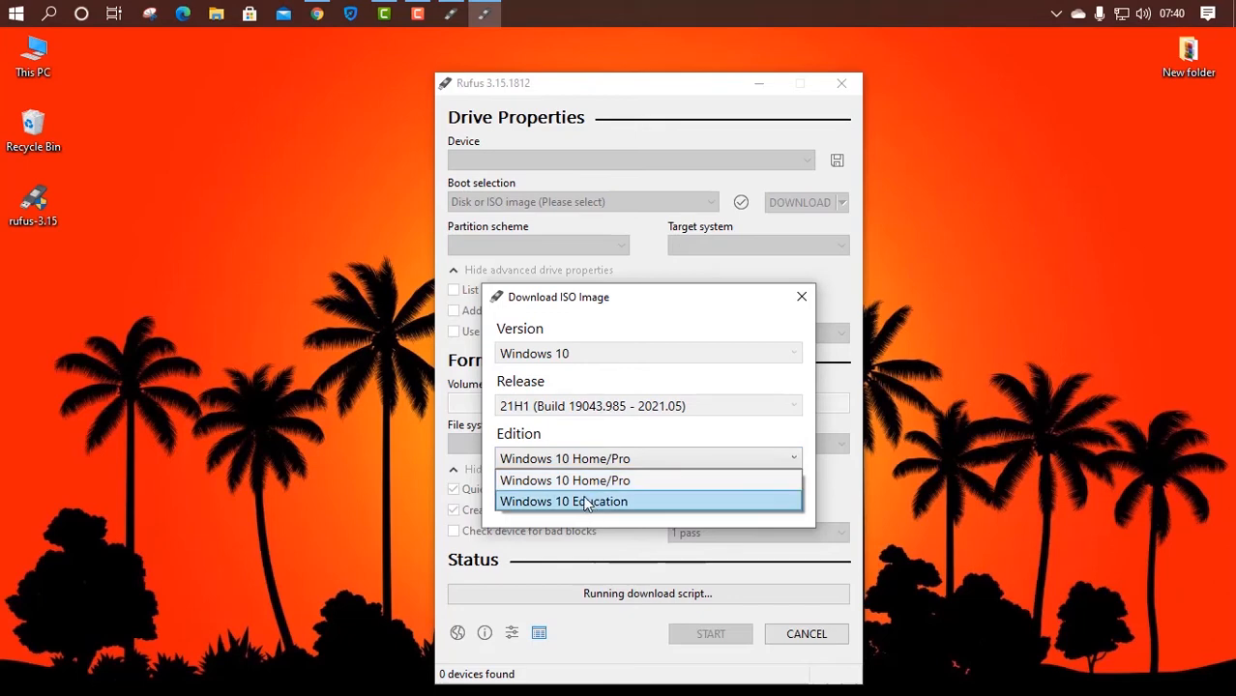
pyautogui.click(594, 482)
pyautogui.click(599, 502)
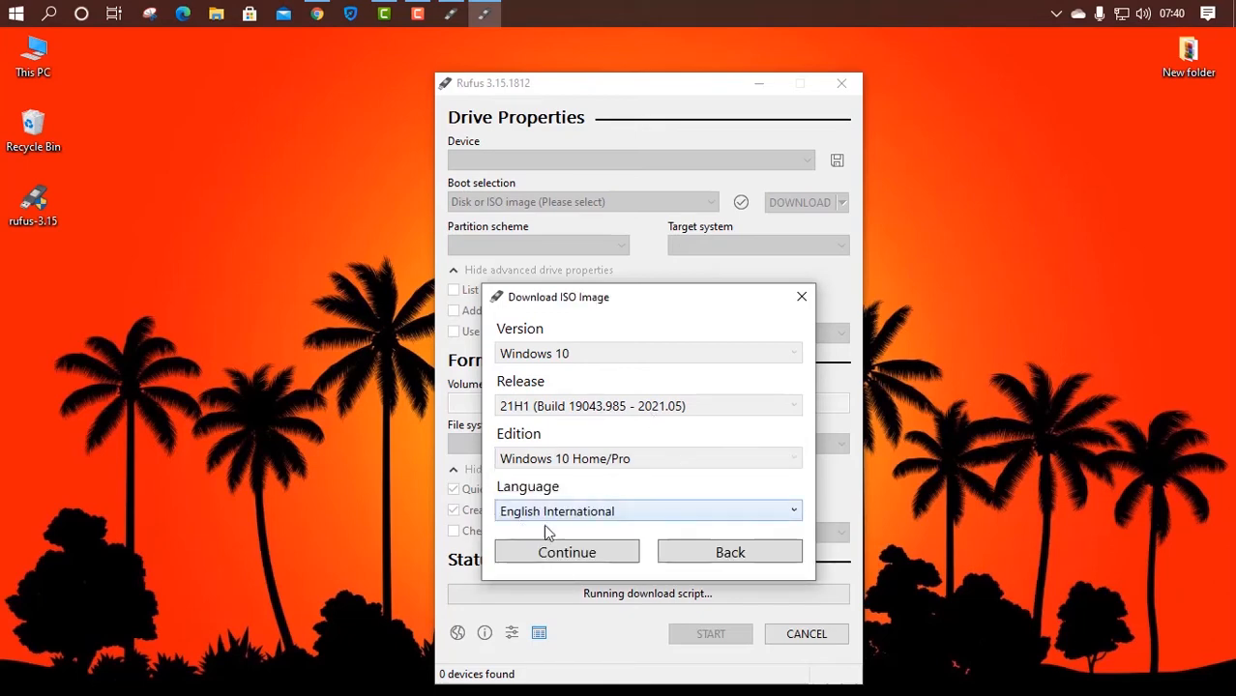
# - Look through the available languages, choose English International and continue to the architecture choice
pyautogui.click(578, 513)
pyautogui.scroll(-1, 554, 312)
pyautogui.scroll(4, 556, 329)
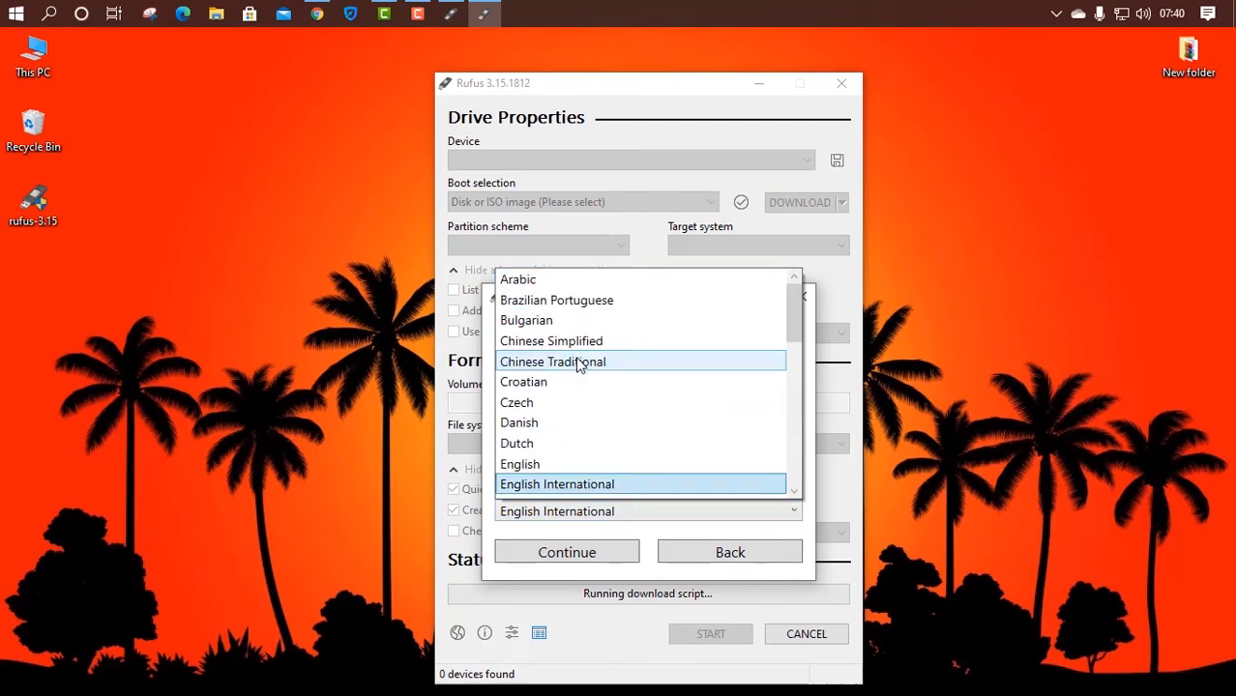
pyautogui.scroll(-10, 563, 321)
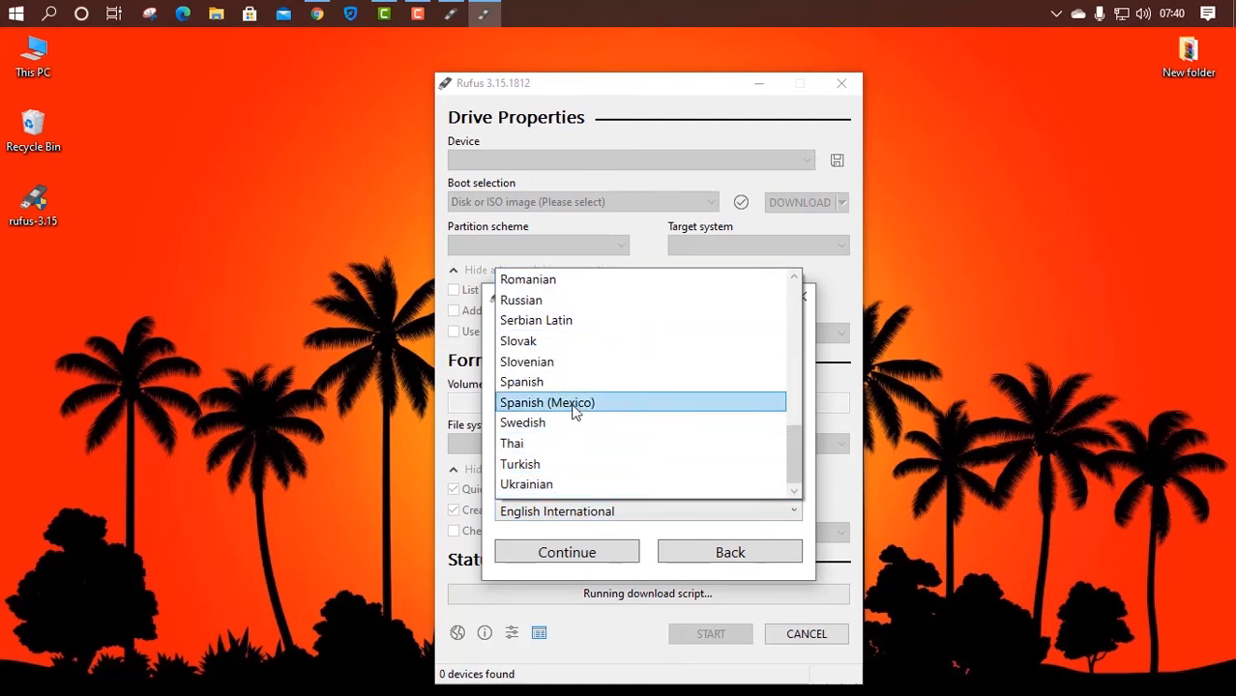
pyautogui.scroll(9, 574, 413)
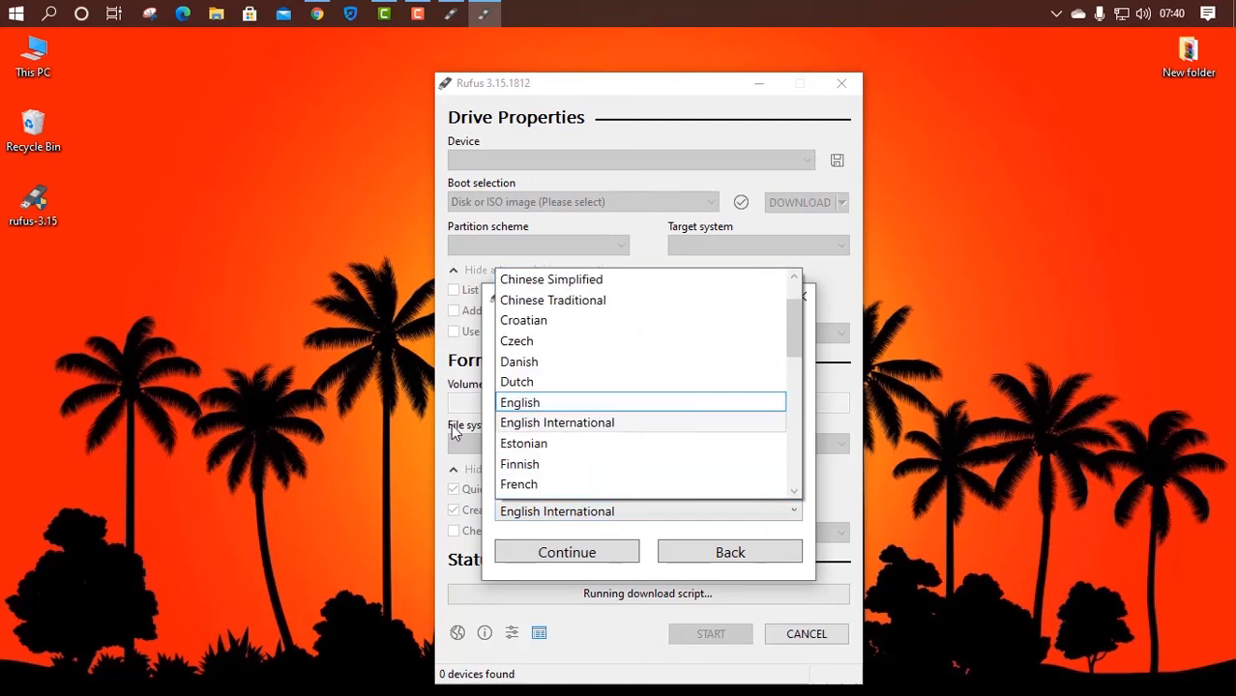
pyautogui.click(521, 425)
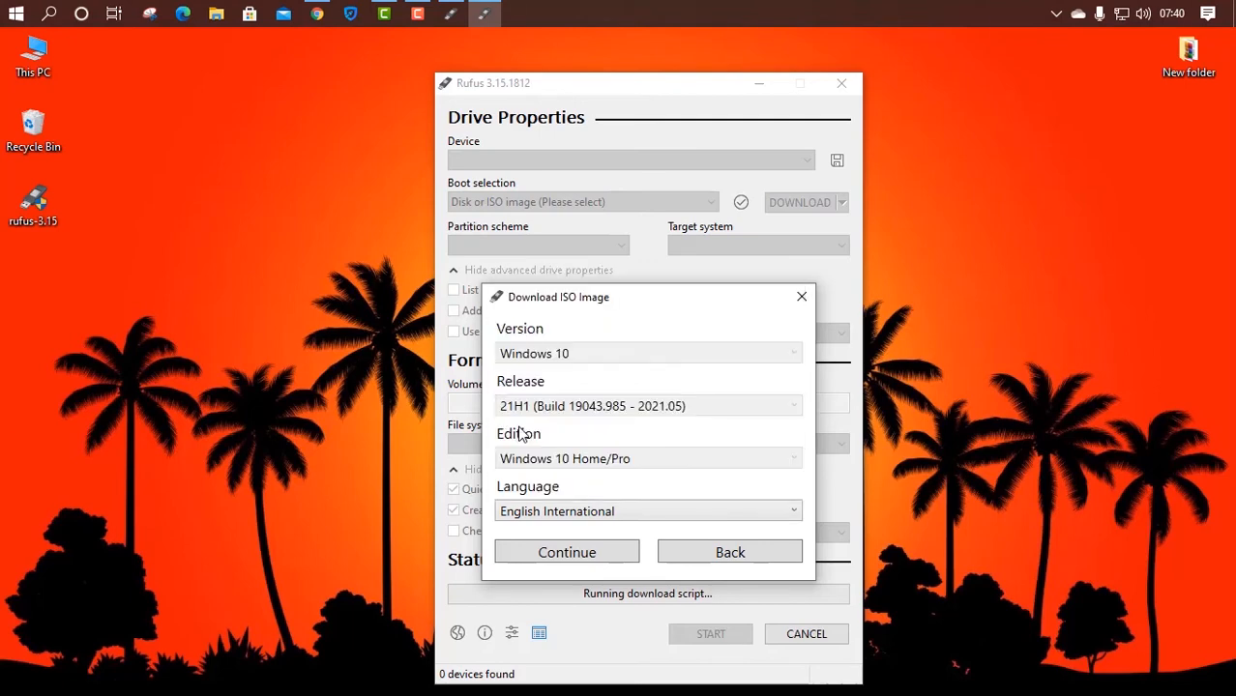
pyautogui.click(585, 561)
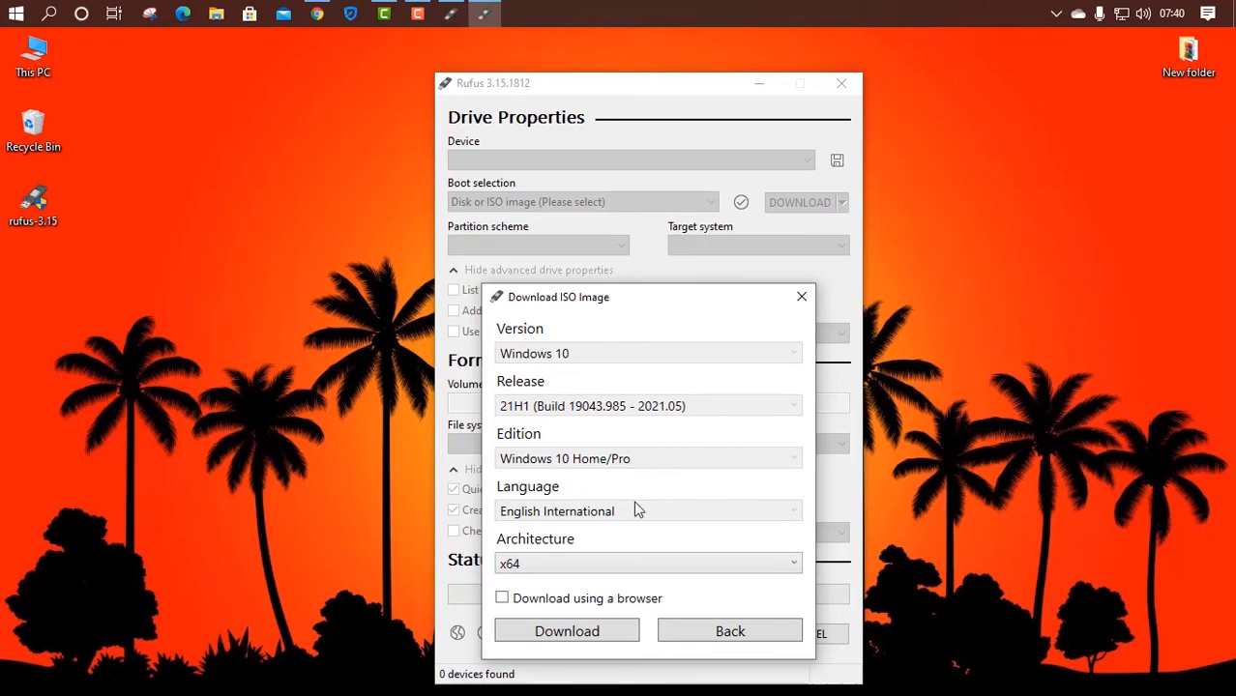
# - Check the architecture options for the ISO and choose x64
pyautogui.click(590, 565)
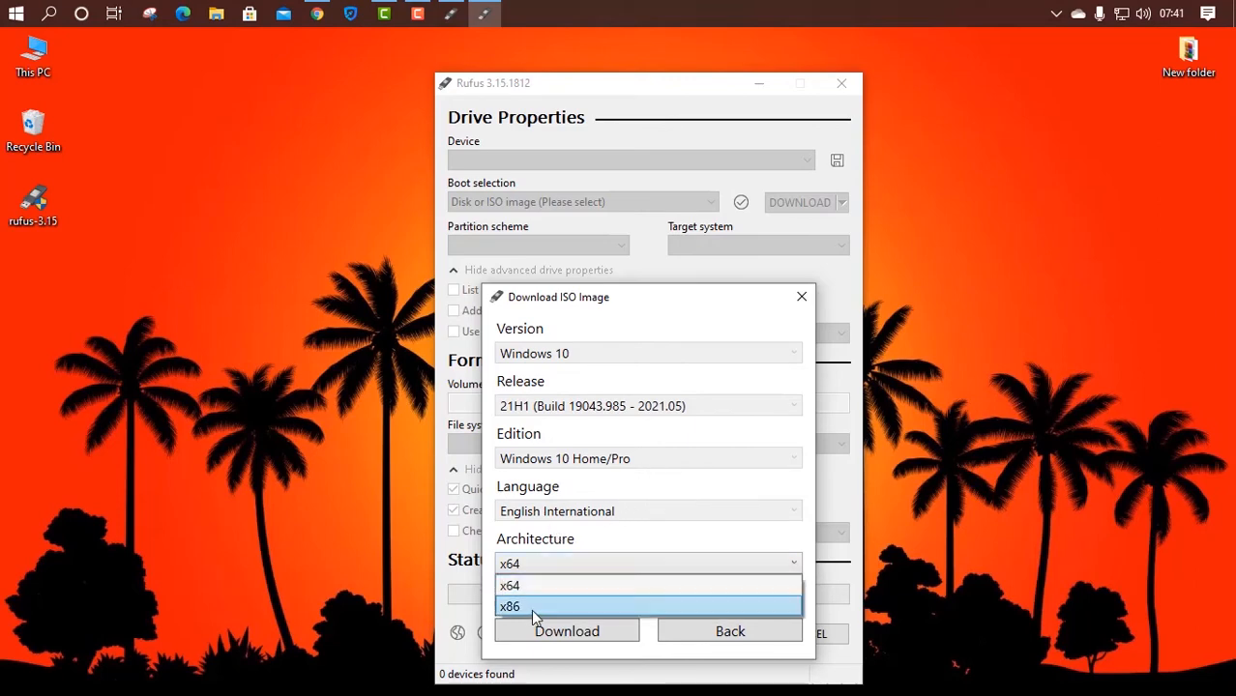
pyautogui.click(538, 586)
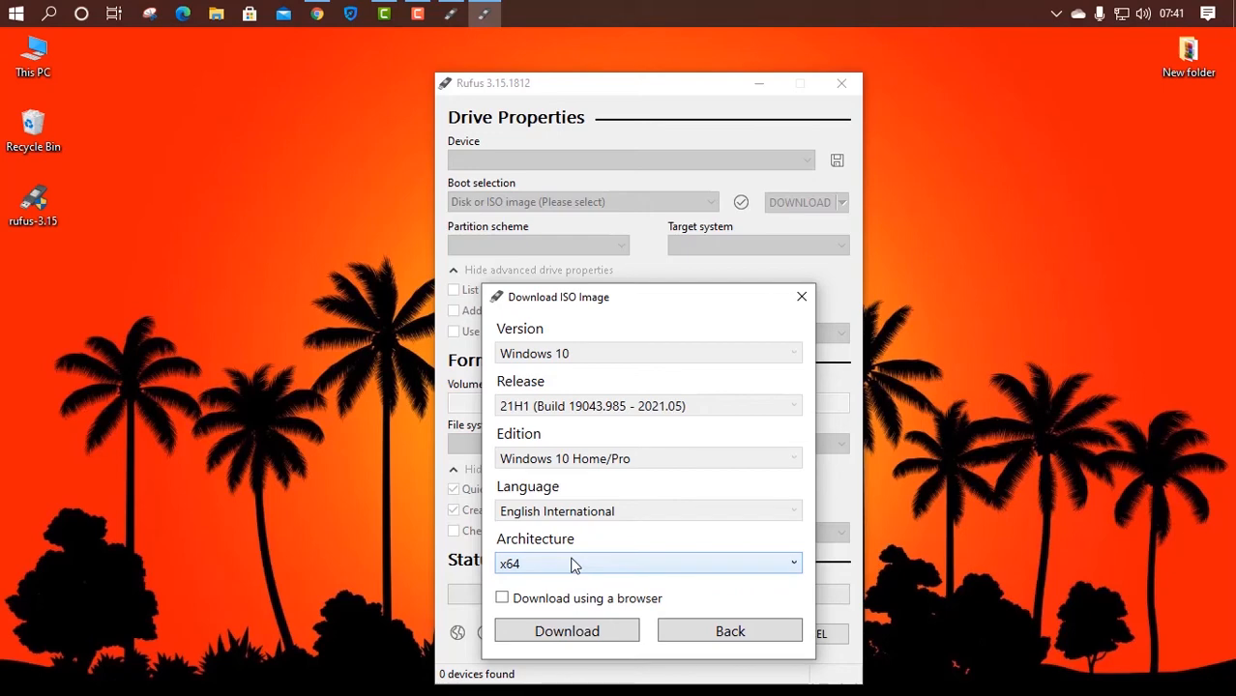
pyautogui.click(531, 566)
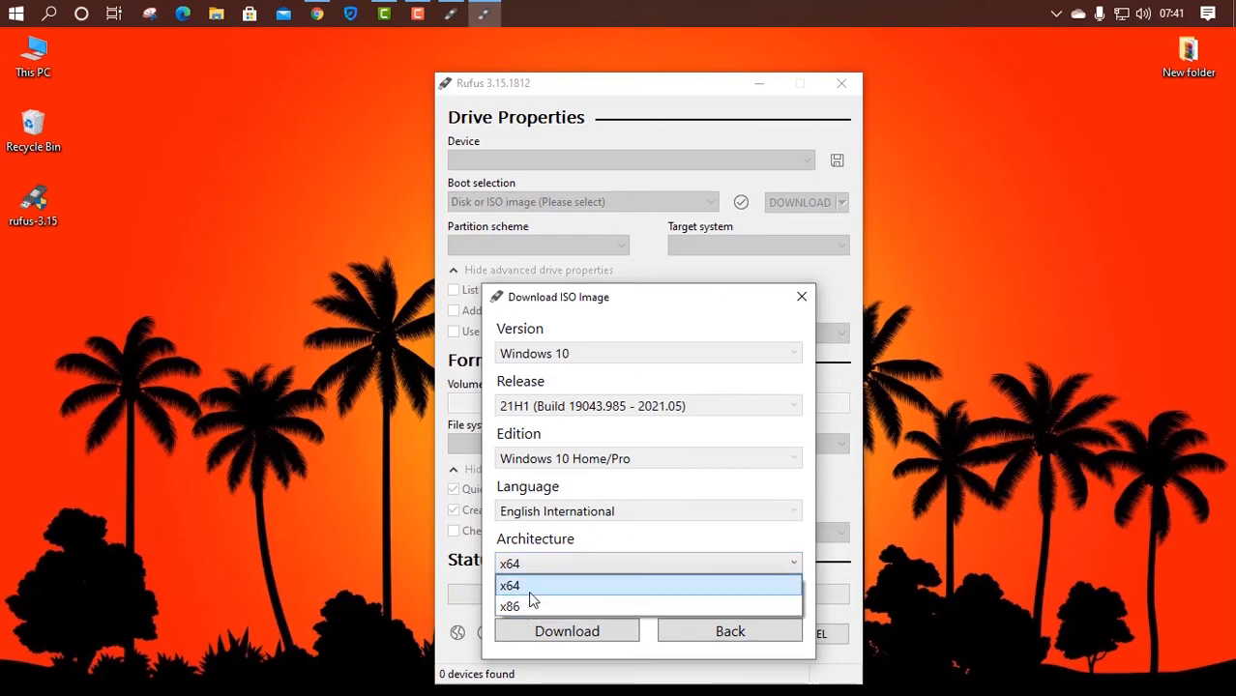
pyautogui.click(524, 594)
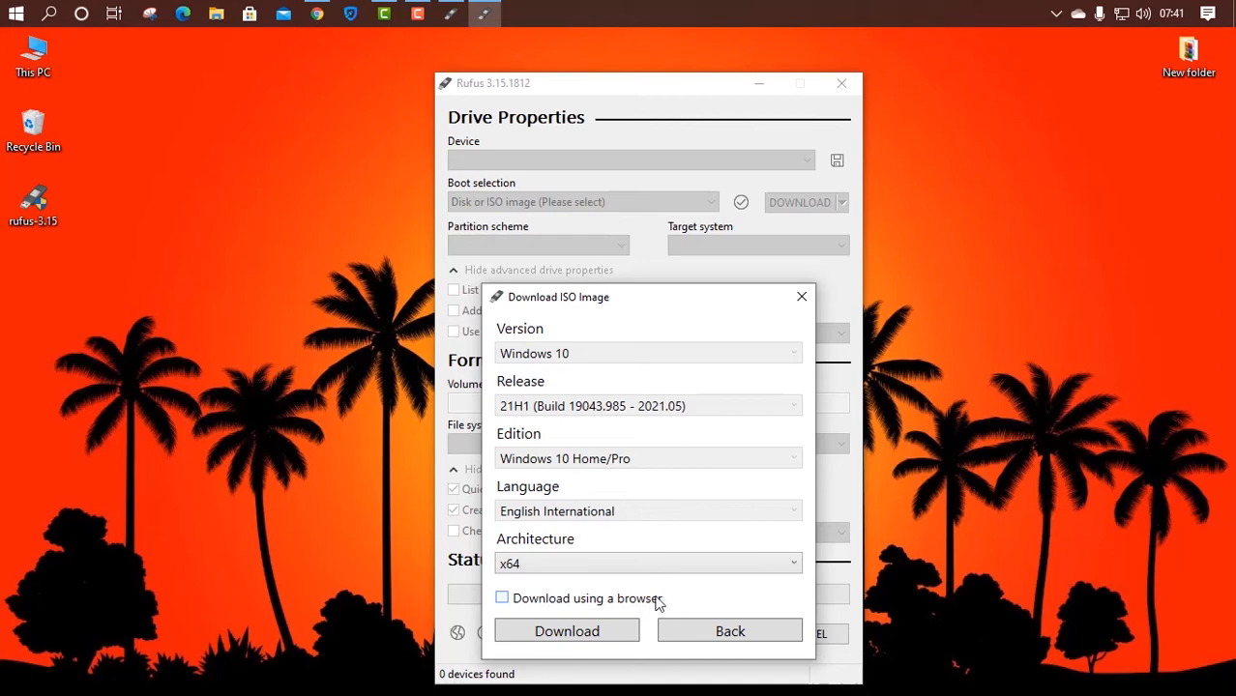
# - Start the ISO download, saving it to the Desktop as Win10_21H1_EnglishInternational_x64
pyautogui.click(566, 631)
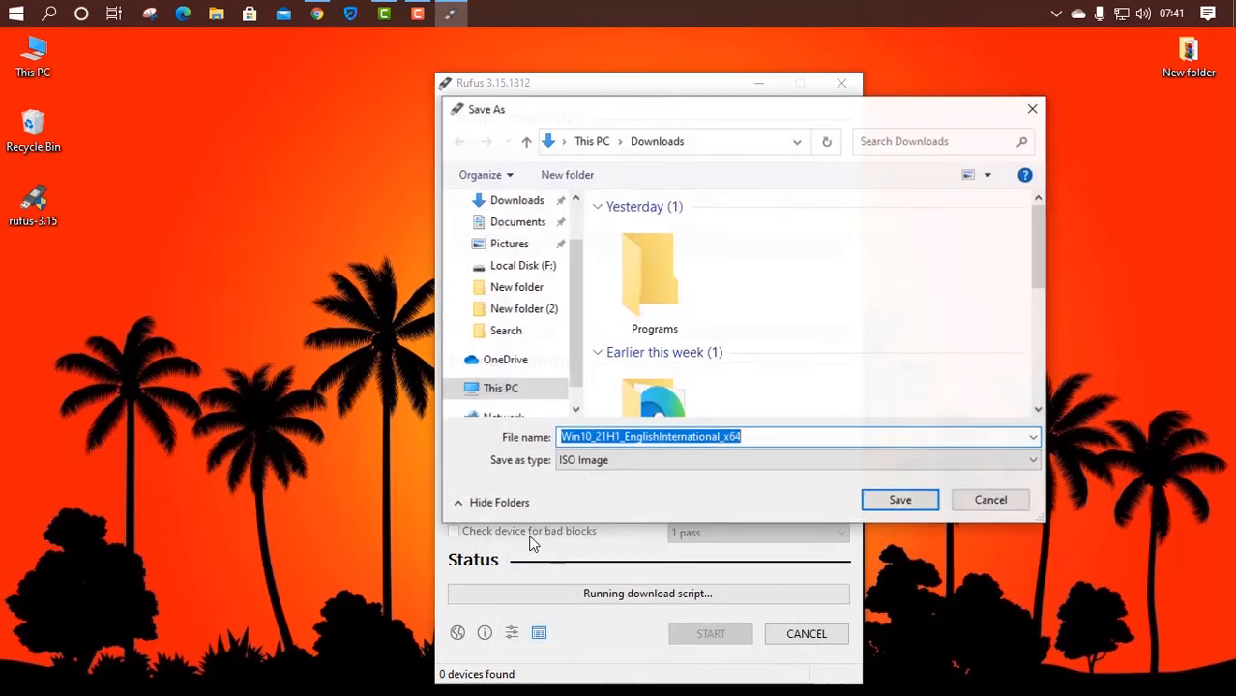
pyautogui.scroll(2, 564, 359)
pyautogui.click(510, 238)
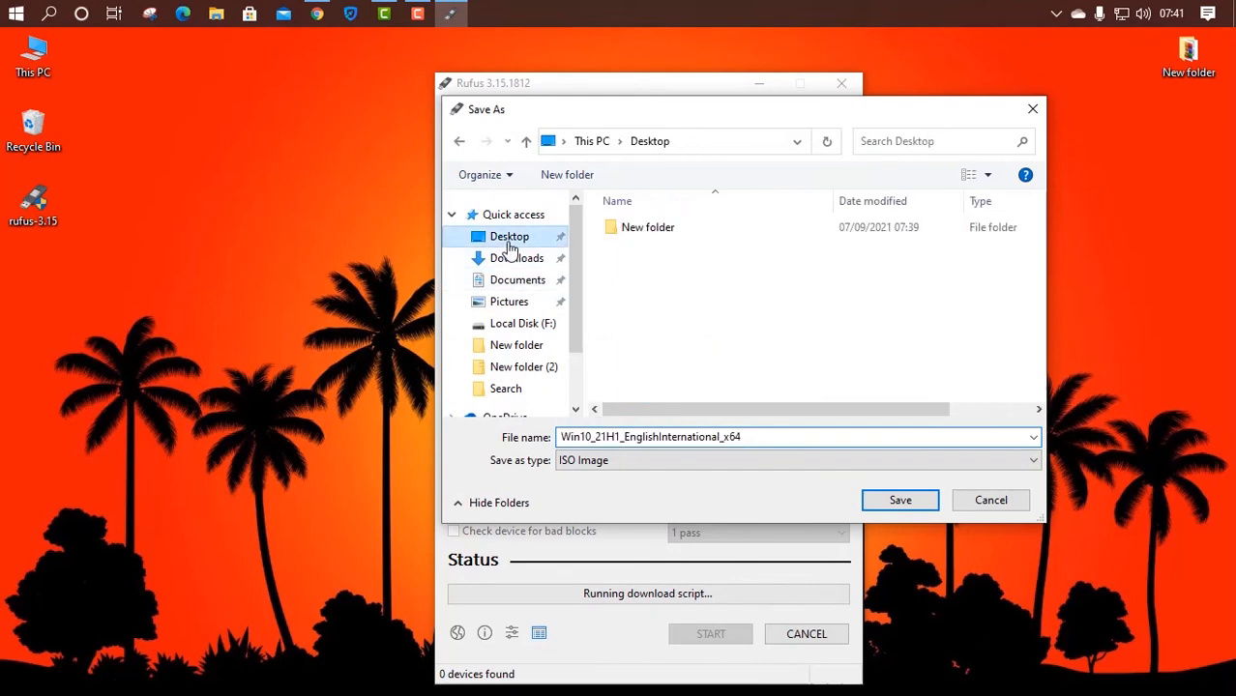
pyautogui.click(926, 499)
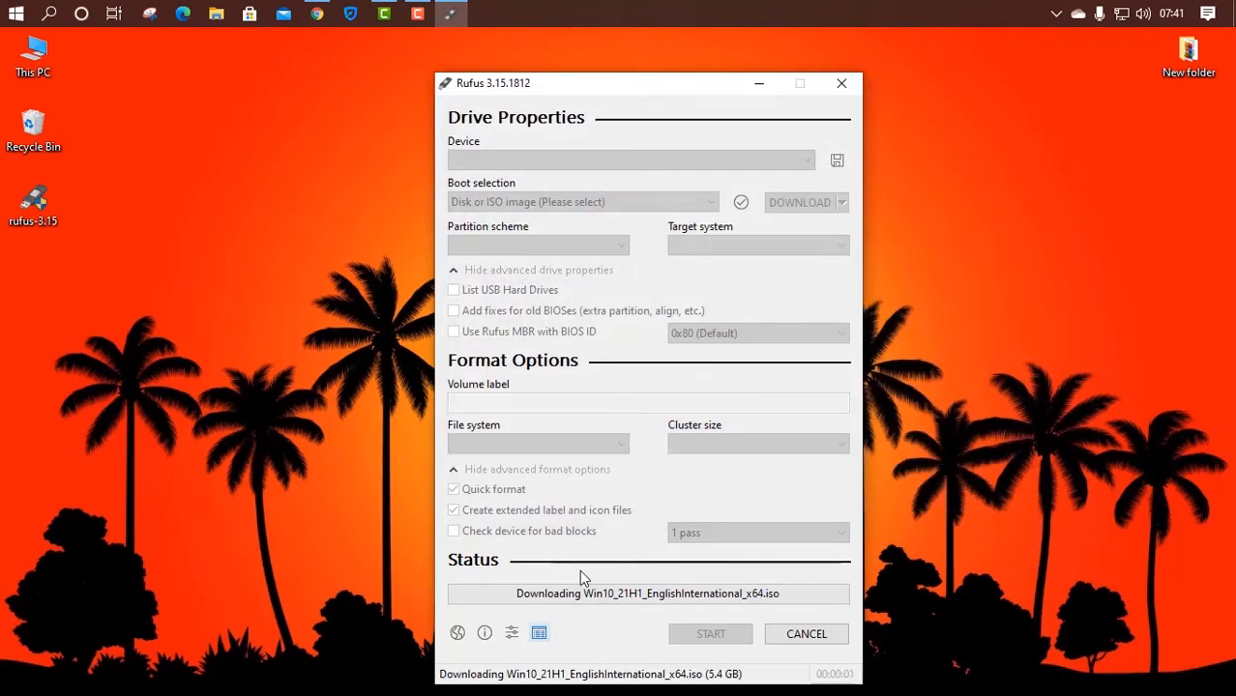